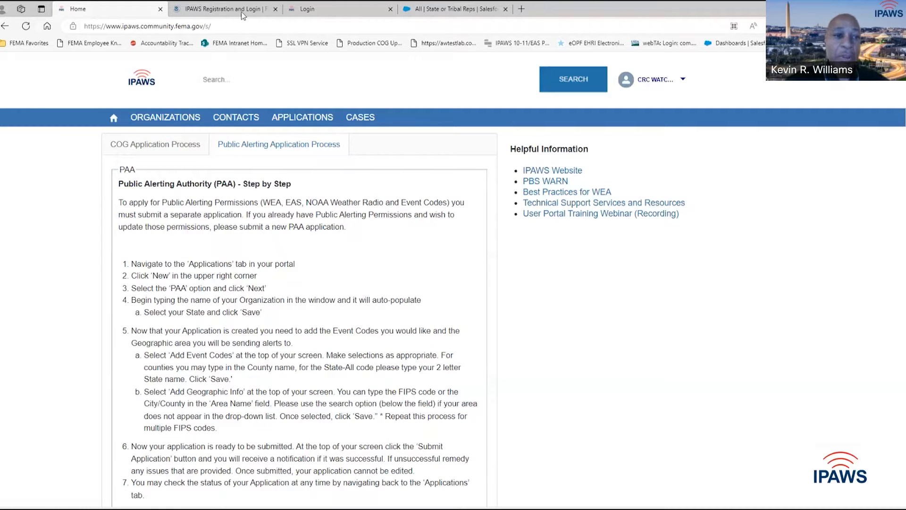
- Review the registration types and form instructions on FEMA's IPAWS Registration and Login page
mouse_move(233, 10)
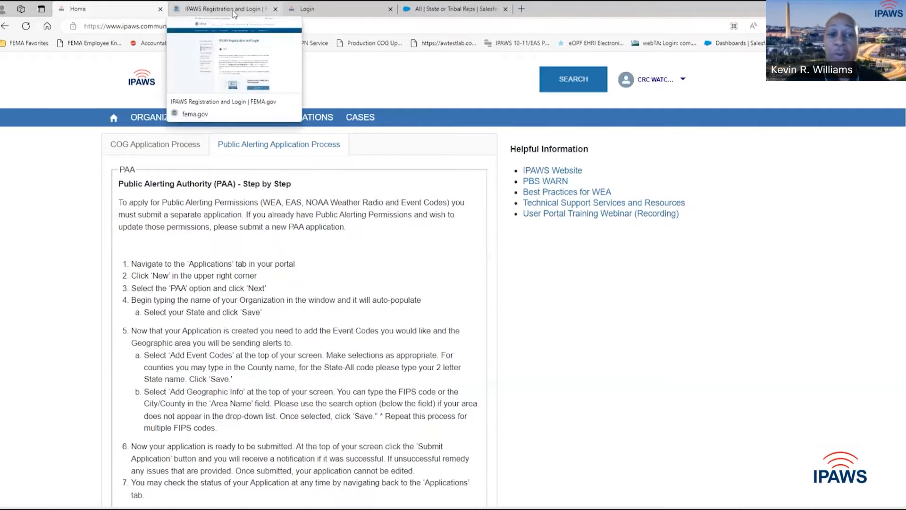
left_click(233, 10)
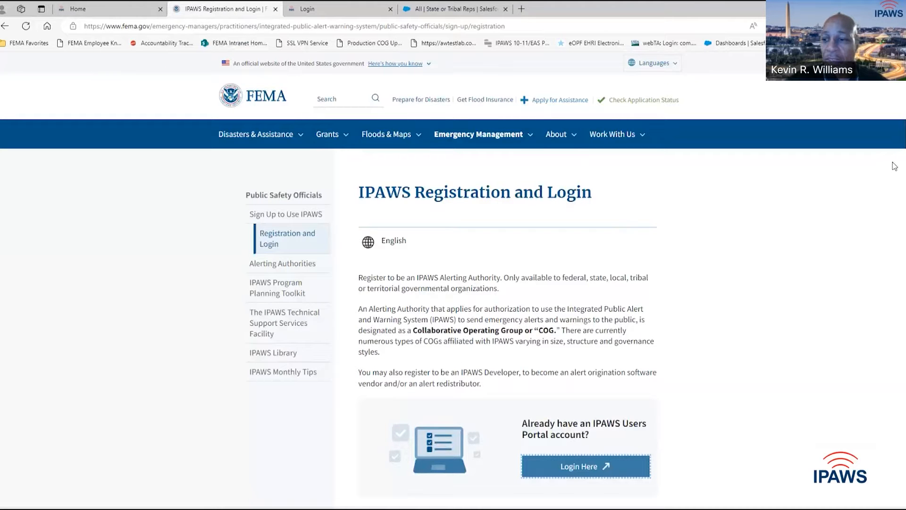
scroll(472, 283, "down", 4)
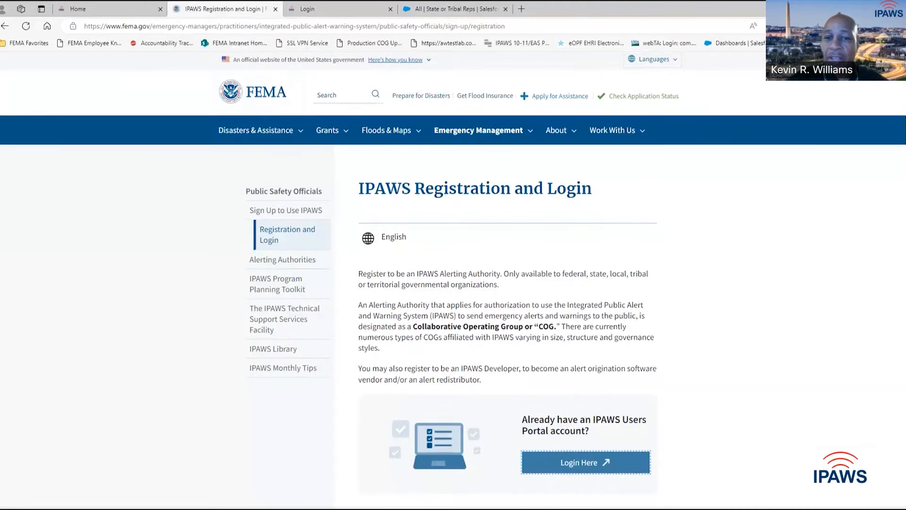
scroll(472, 283, "down", 1)
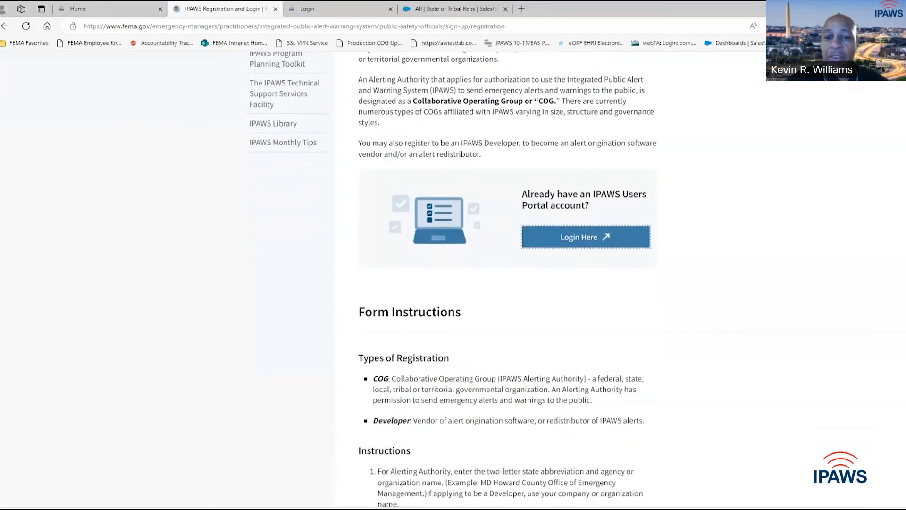
scroll(472, 284, "down", 1)
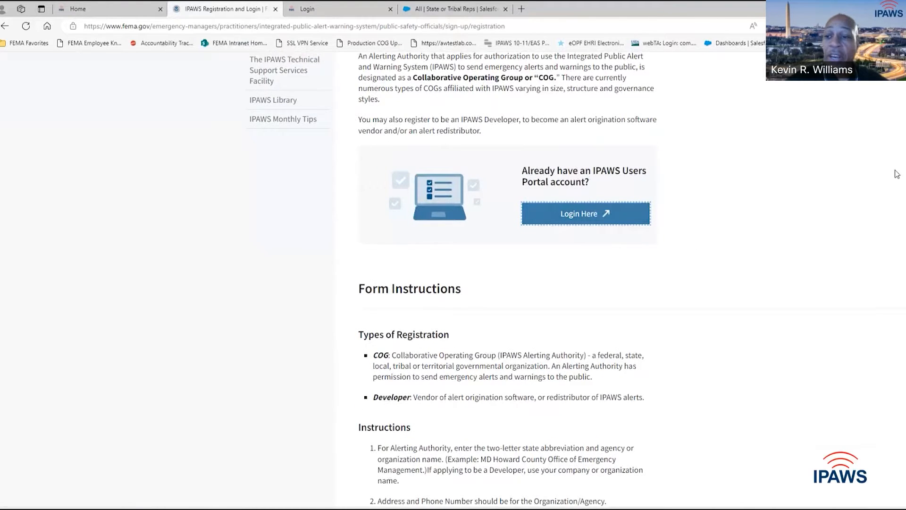
scroll(824, 200, "up", 4)
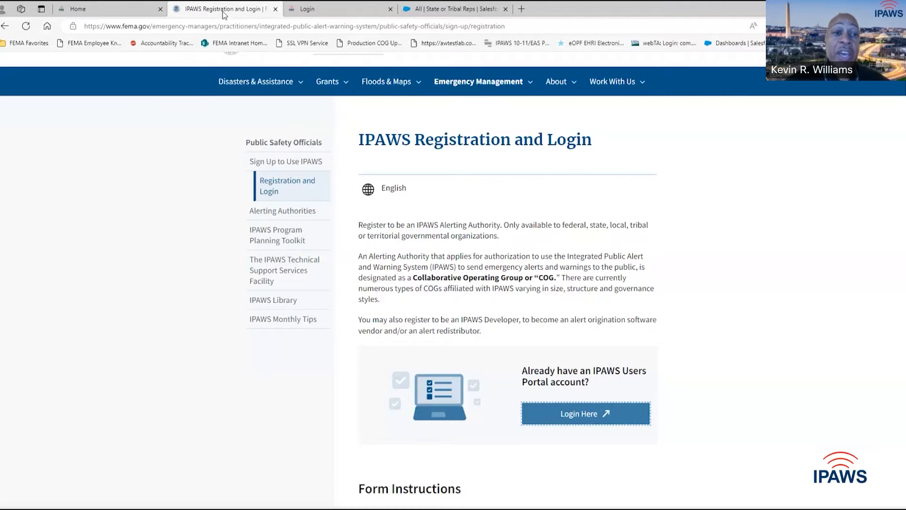
- Return to the IPAWS user portal and examine the FEMA IPAWS organization record, including its files, contacts and applications
left_click(141, 9)
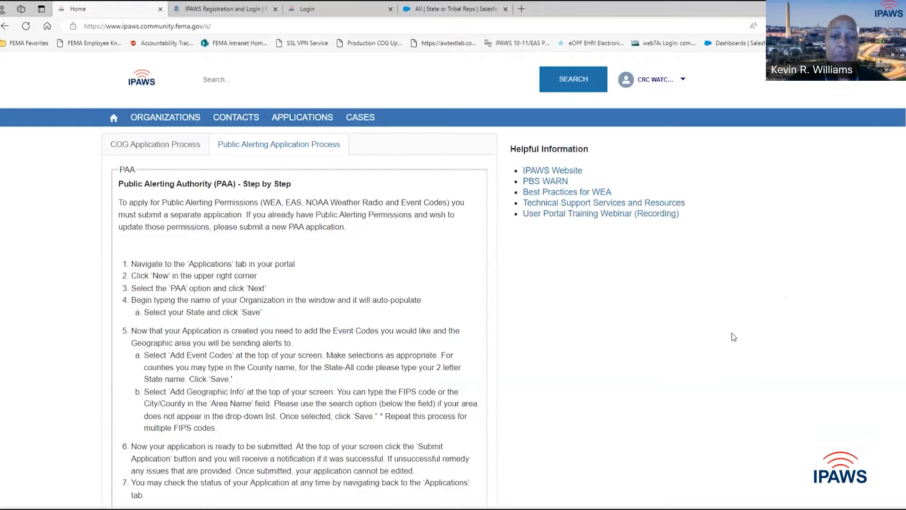
left_click(171, 122)
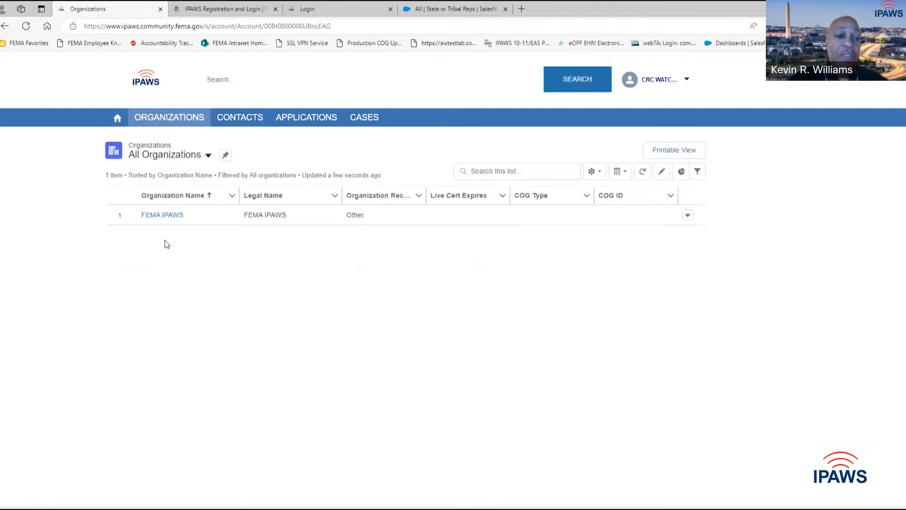
left_click(168, 216)
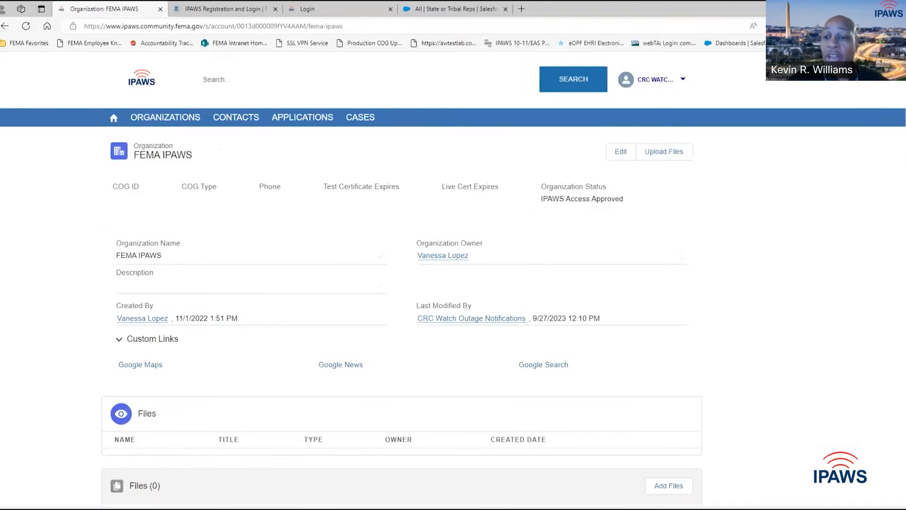
scroll(684, 118, "down", 1)
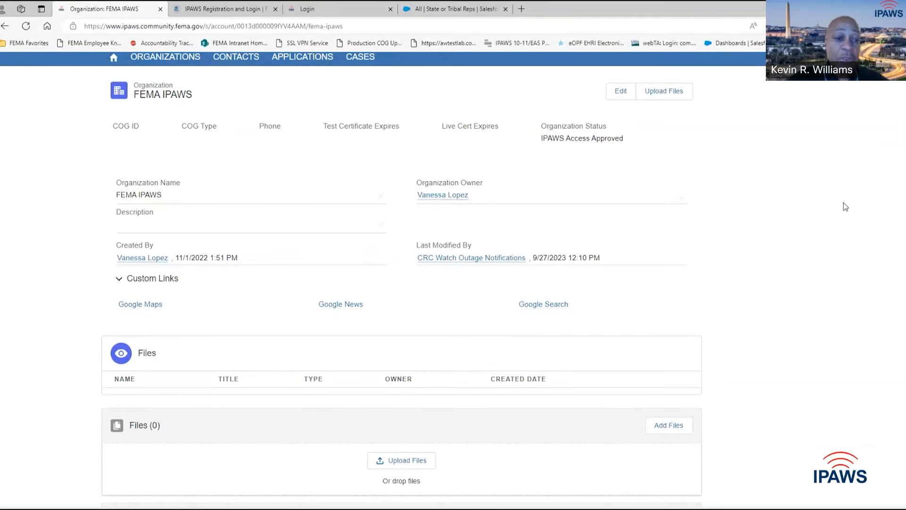
scroll(844, 206, "down", 4)
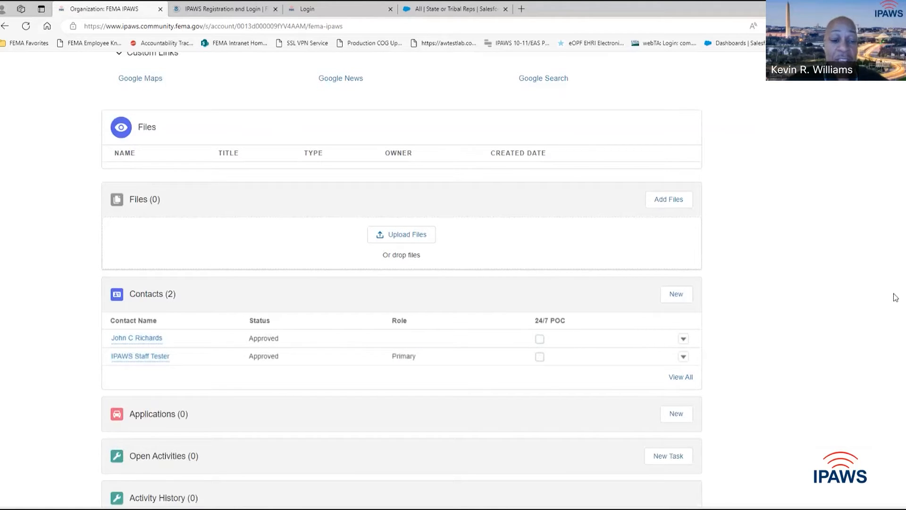
scroll(353, 375, "down", 2)
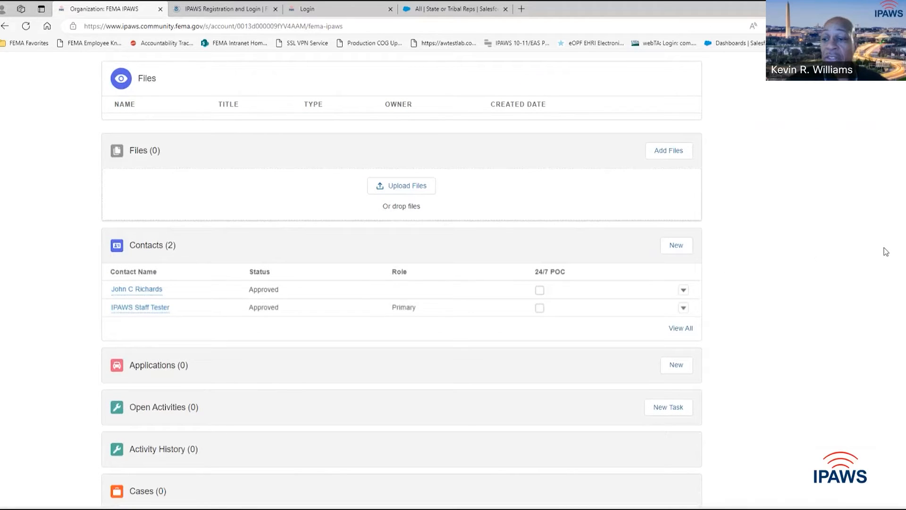
scroll(385, 147, "up", 8)
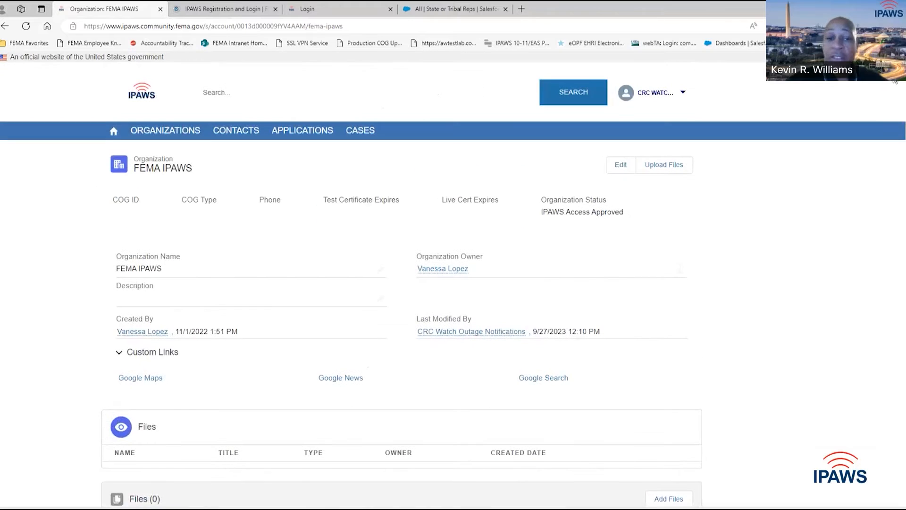
- Go back to the organizations list, reopen the FEMA IPAWS record, and display the portal's list of all contacts
left_click(5, 26)
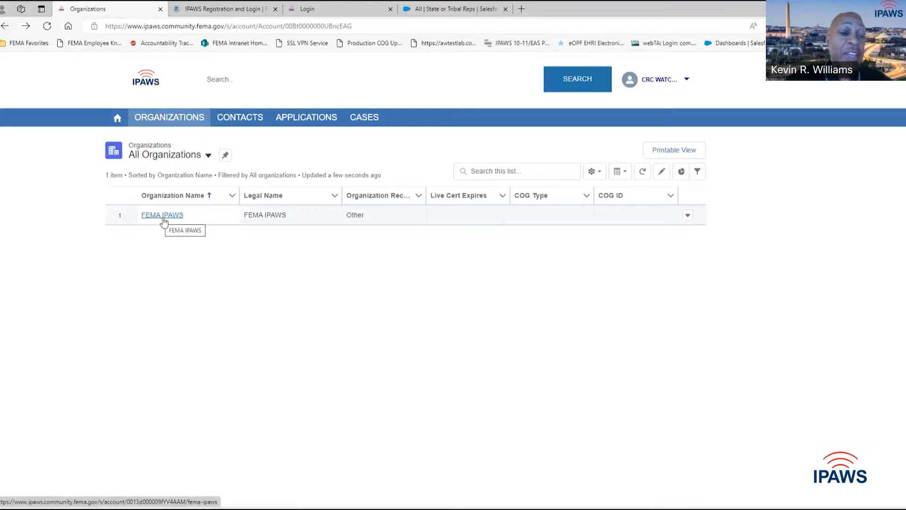
left_click(163, 215)
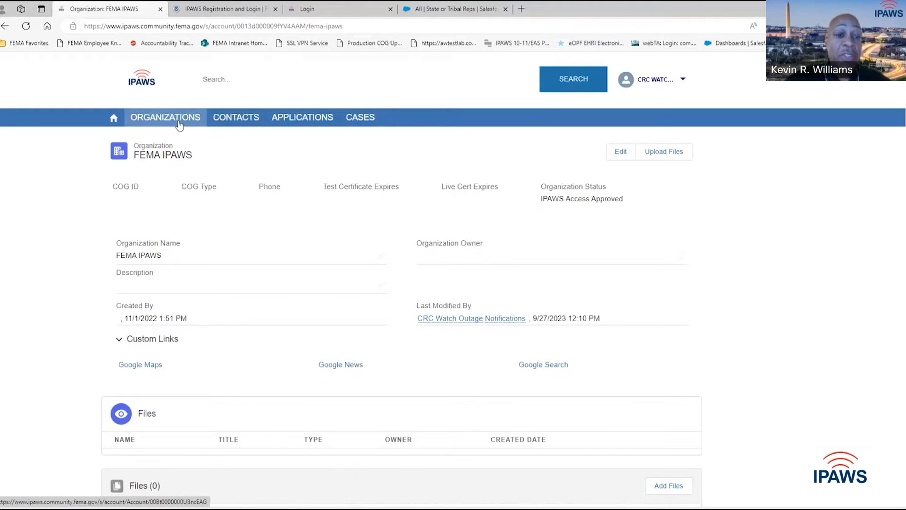
left_click(237, 118)
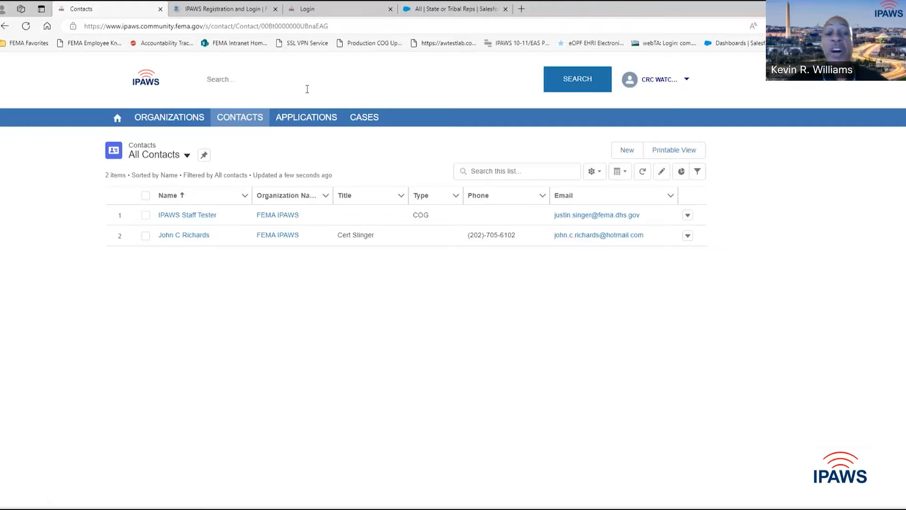
- Create a new COG MOA application with FEMA IPAWS as the organization and AK as the state
left_click(305, 118)
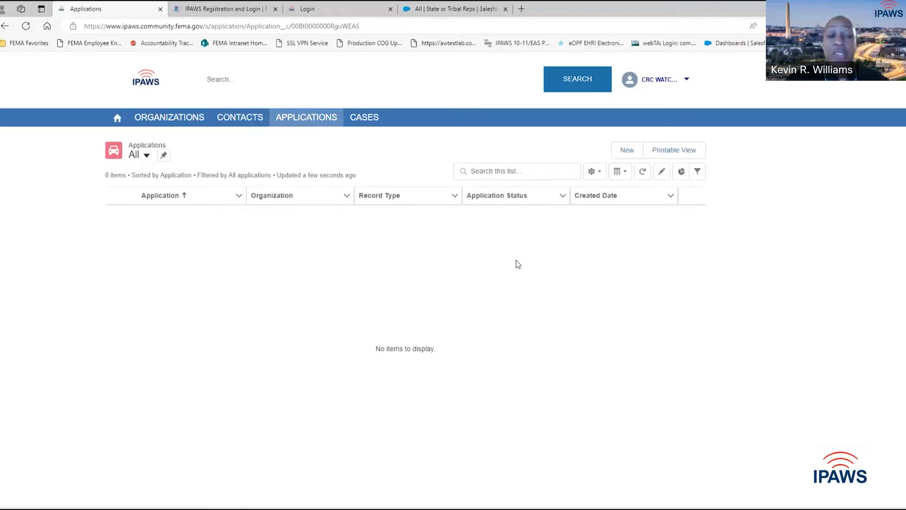
left_click(623, 156)
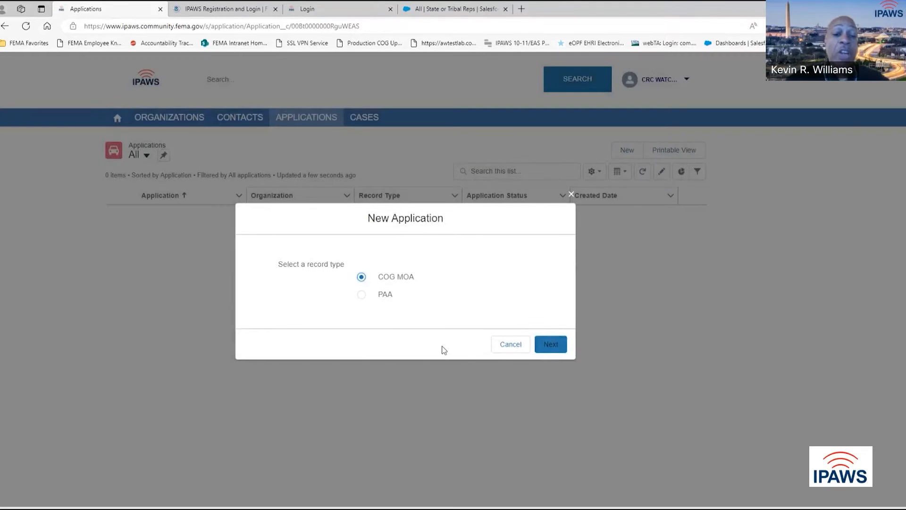
left_click(546, 346)
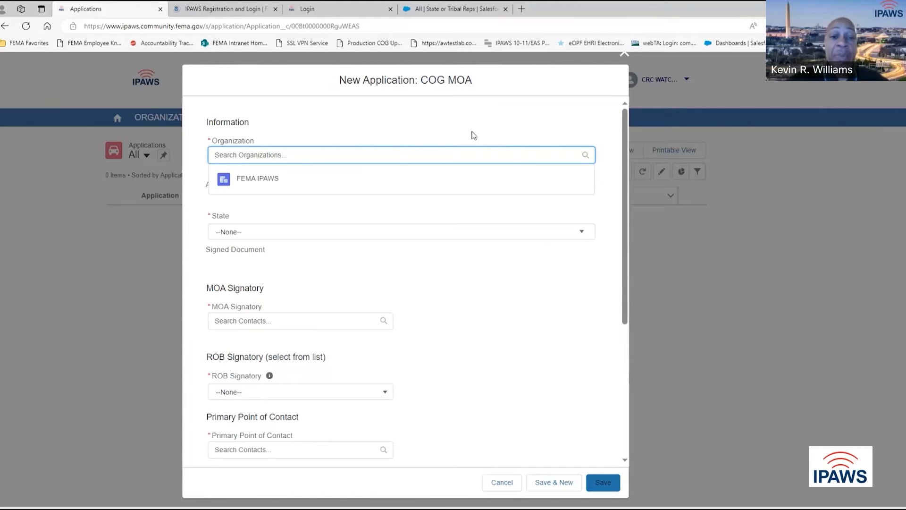
left_click(260, 184)
left_click(583, 238)
left_click(259, 276)
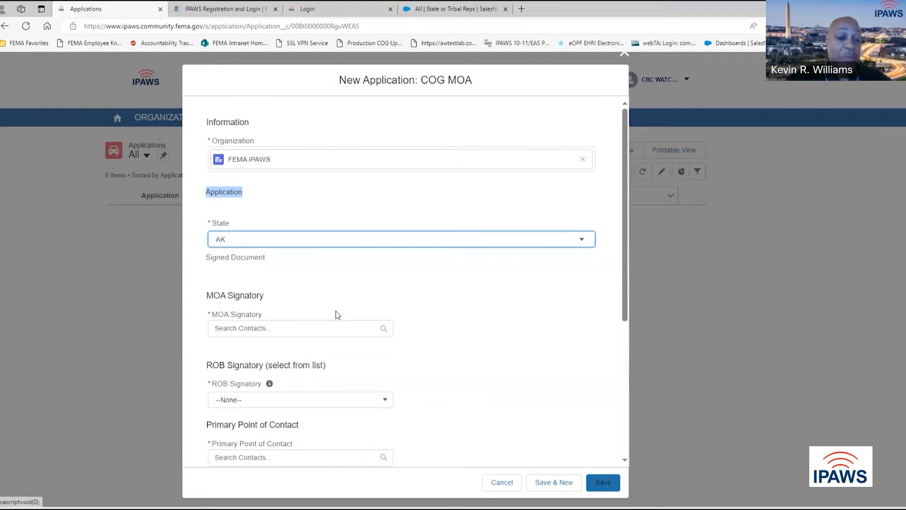
- Assign the organization's existing contact as MOA Signatory and set the ROB Signatory to Primary POC
left_click(345, 327)
type("john")
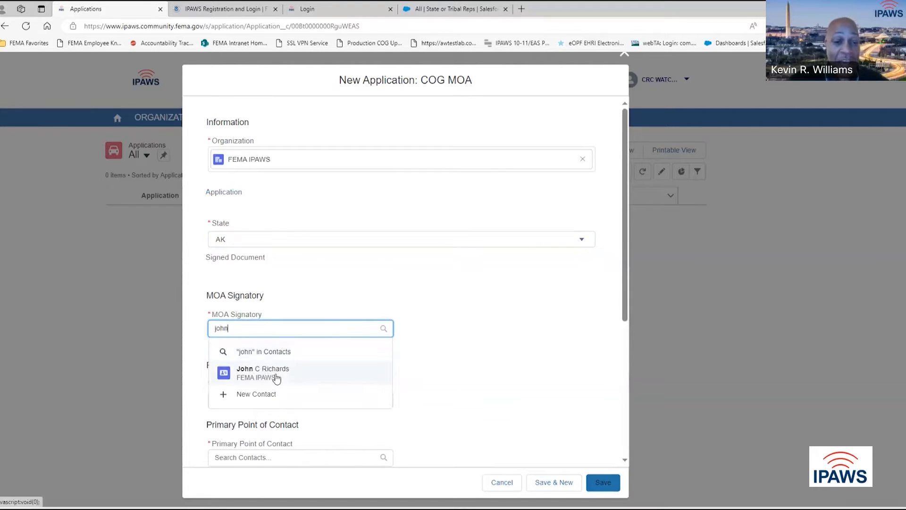
left_click(276, 377)
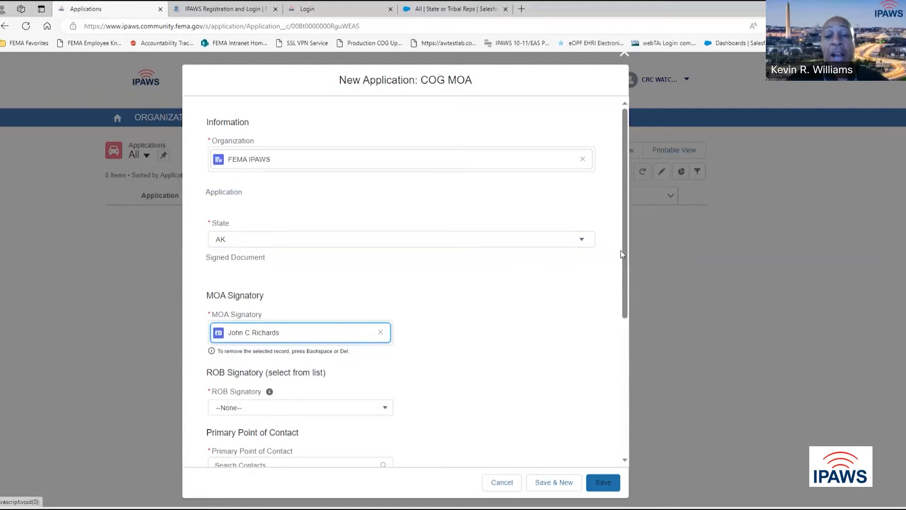
left_click_drag(623, 255, 624, 335)
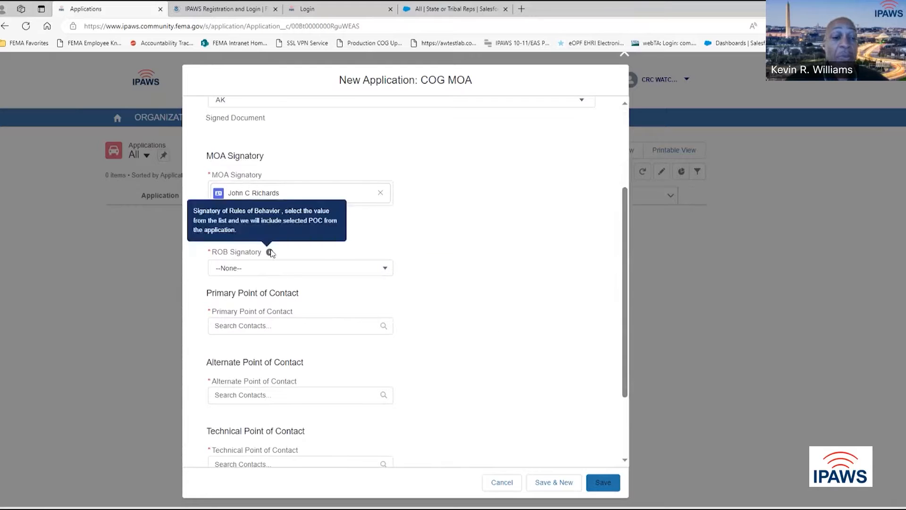
left_click(386, 269)
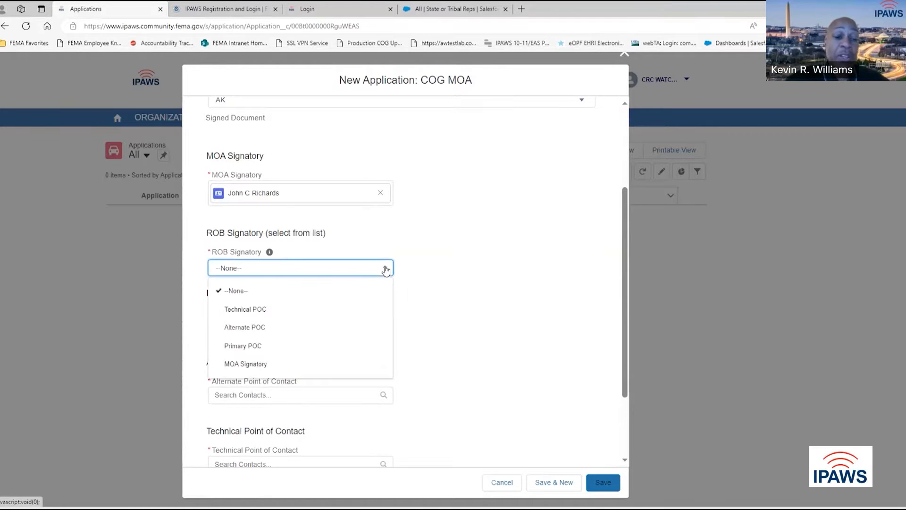
left_click(254, 343)
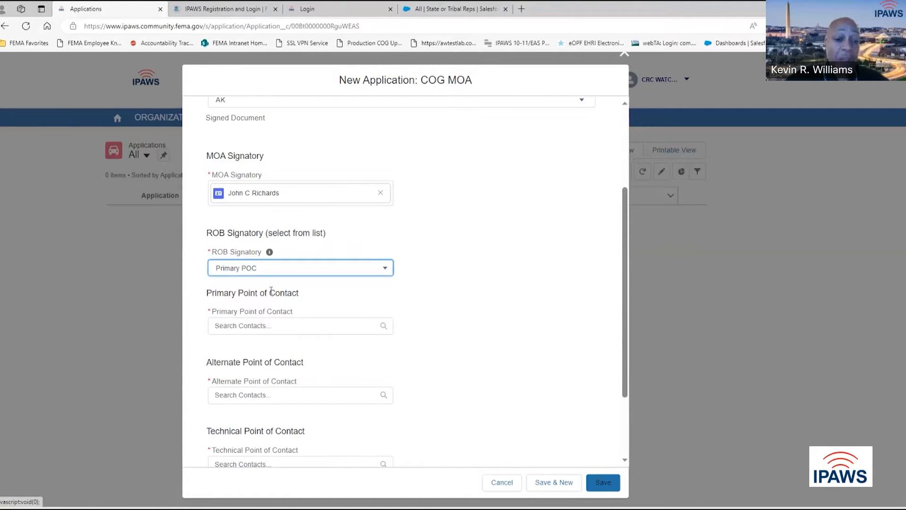
- Assign the MOA Signatory's contact as primary, alternate and technical point of contact, and save the application
left_click(312, 326)
type("jo")
left_click(257, 349)
left_click(214, 293)
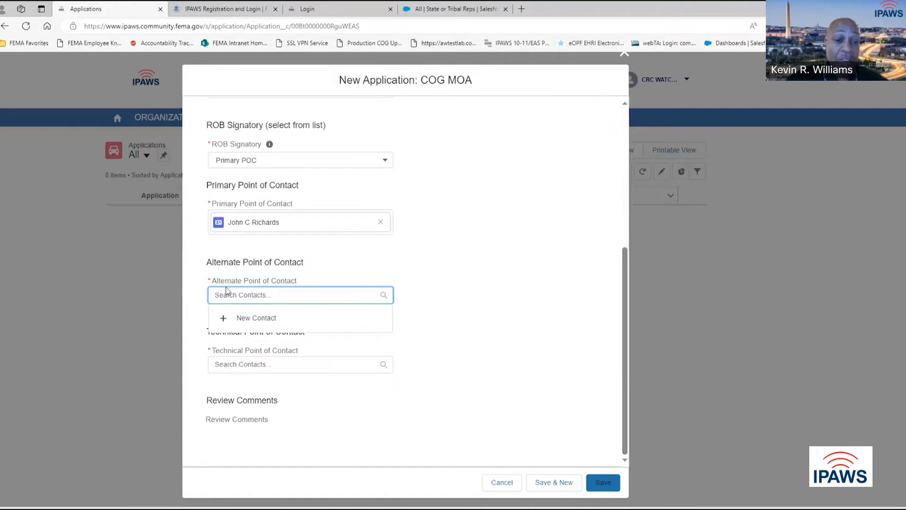
type("john")
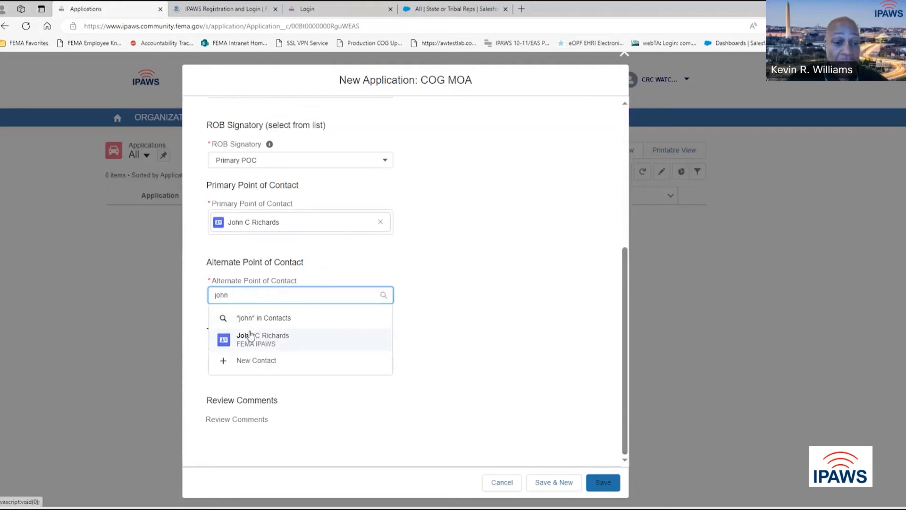
left_click(250, 337)
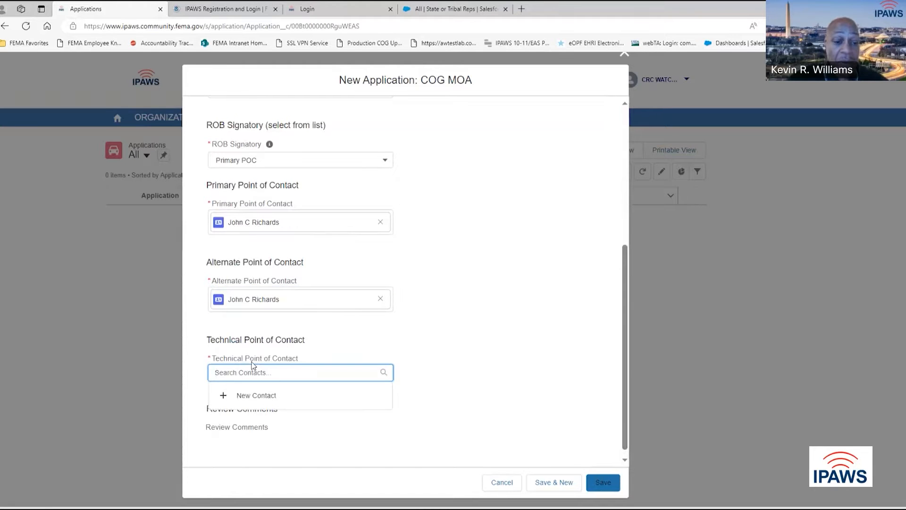
type("joh")
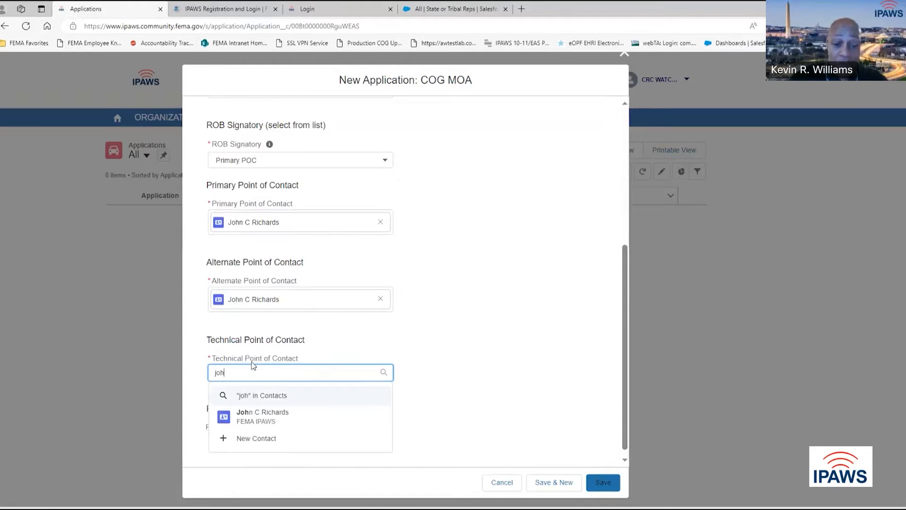
left_click(253, 413)
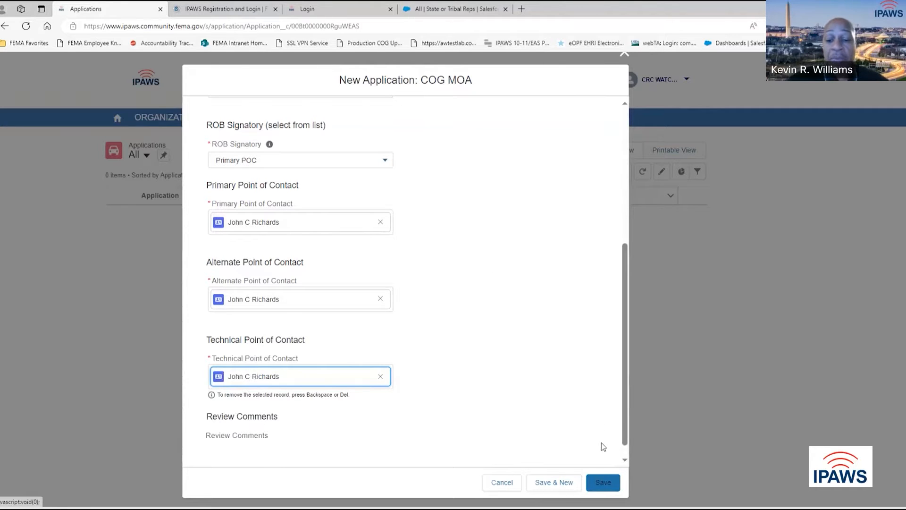
left_click(603, 484)
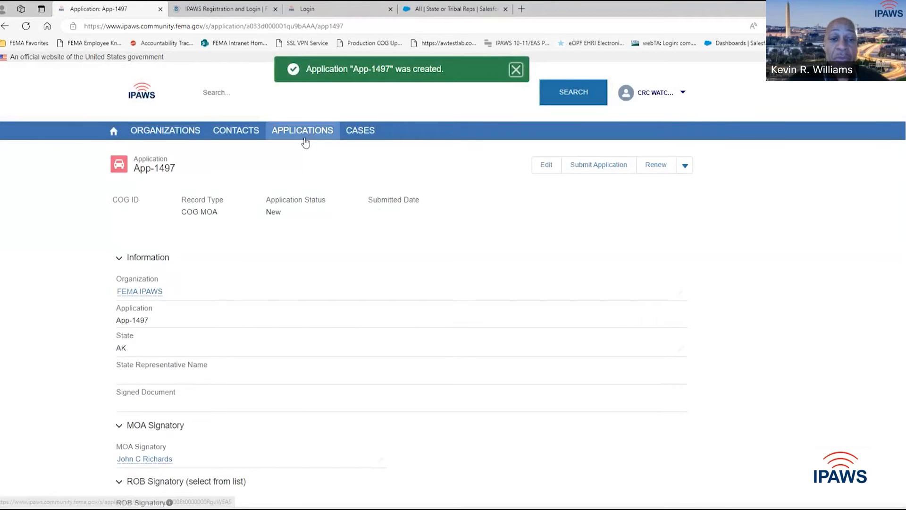
- Open the new COG MOA application from the applications list and review its signatory and point-of-contact details
left_click(304, 138)
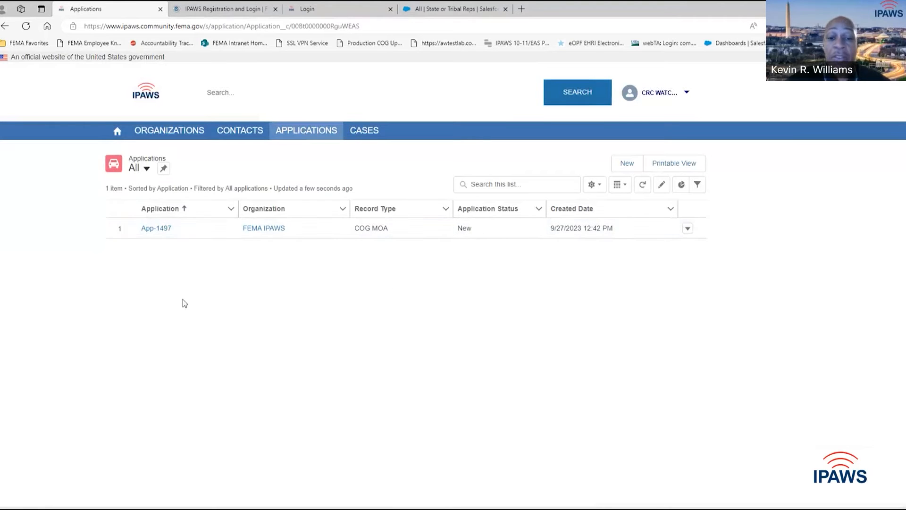
left_click(157, 229)
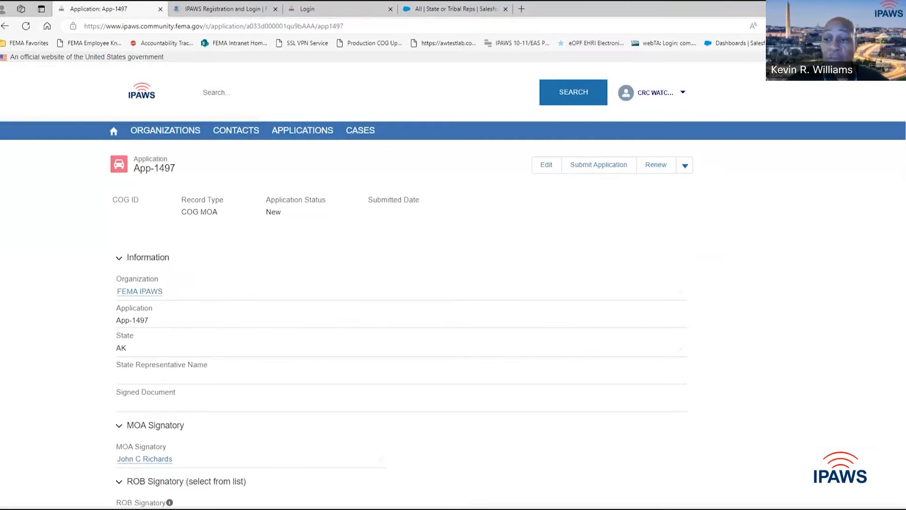
scroll(383, 241, "down", 8)
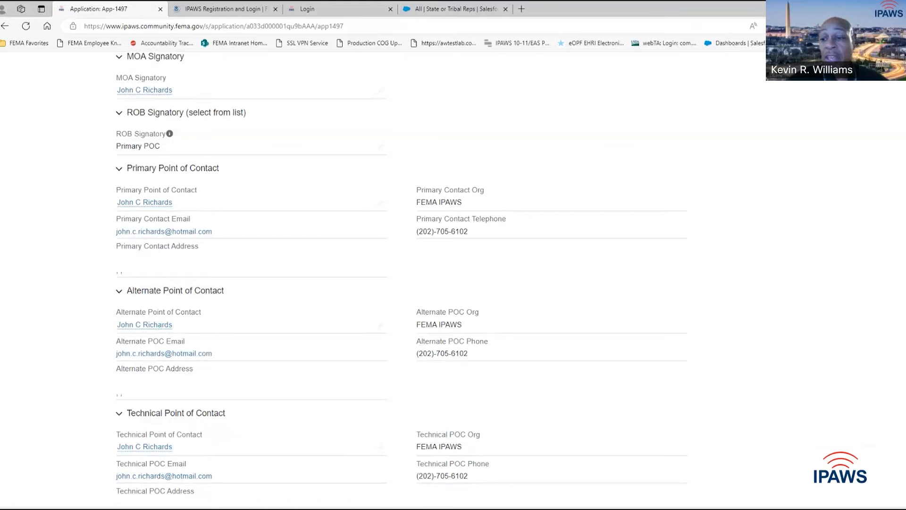
scroll(383, 279, "up", 8)
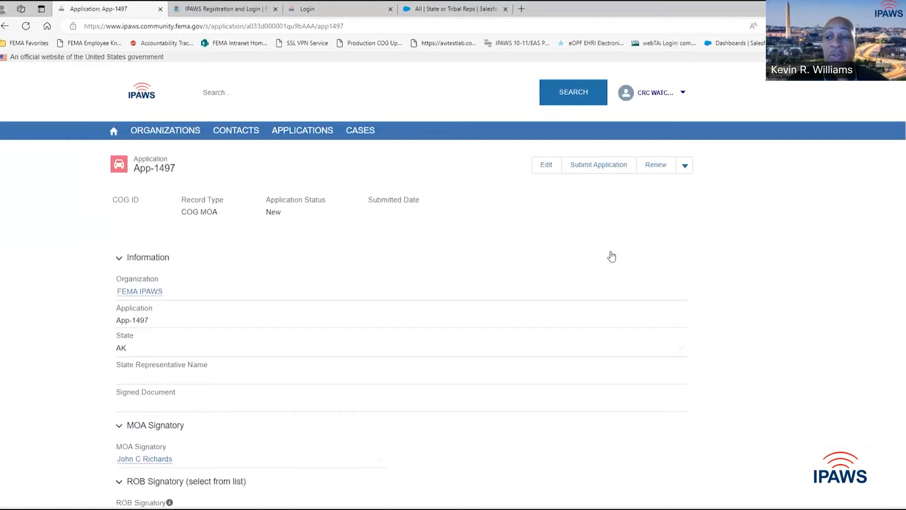
- Switch to Salesforce and open the NV North Central PAA application from the COG / PAA Applications list, checking its Geographic Area options
left_click(299, 134)
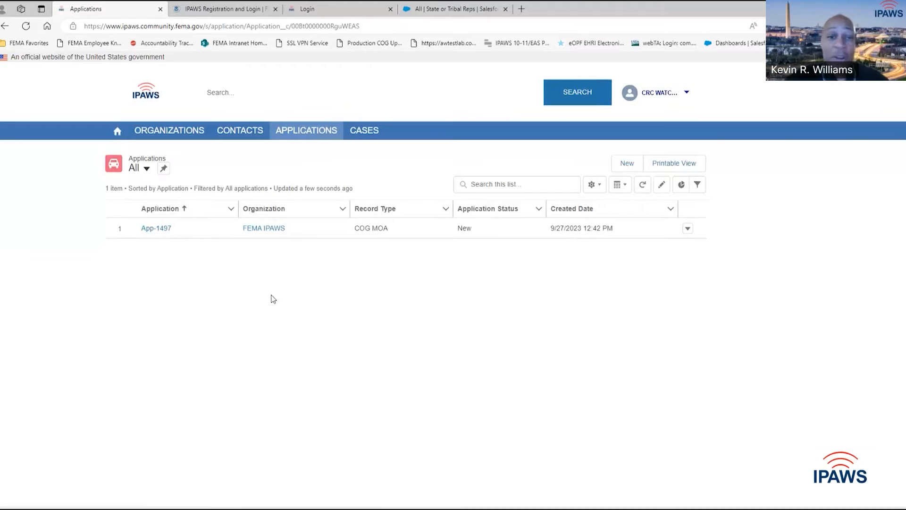
left_click(339, 9)
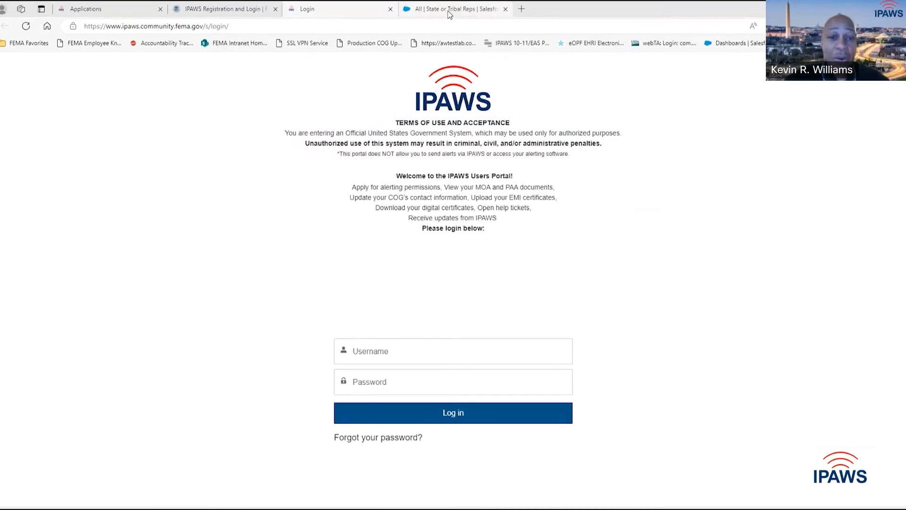
left_click(450, 10)
left_click(344, 85)
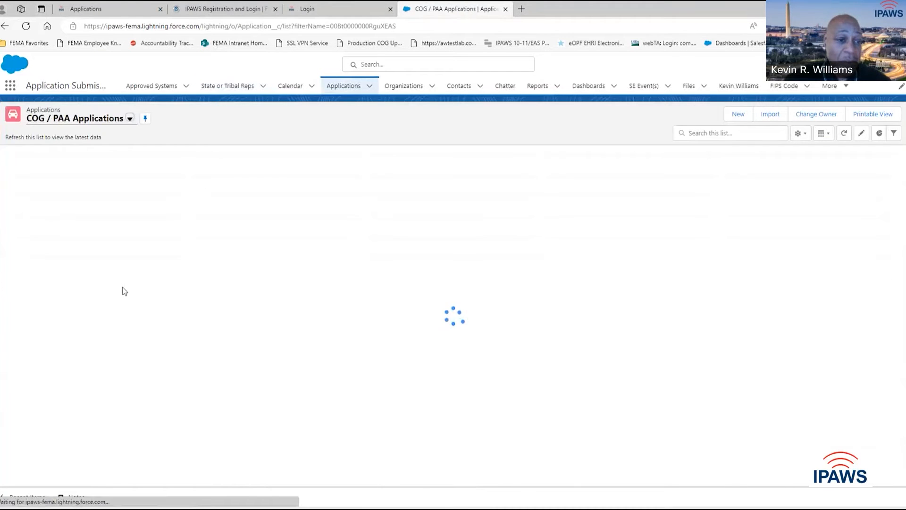
left_click(57, 293)
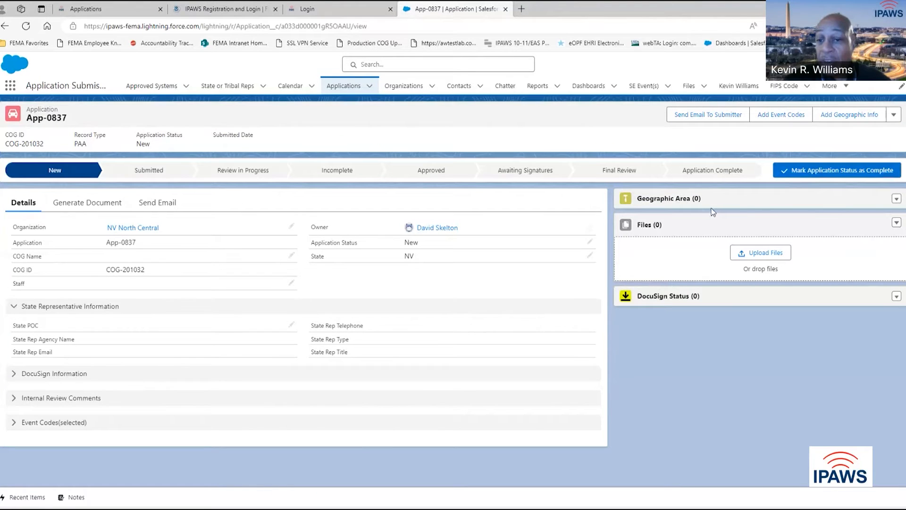
left_click(896, 200)
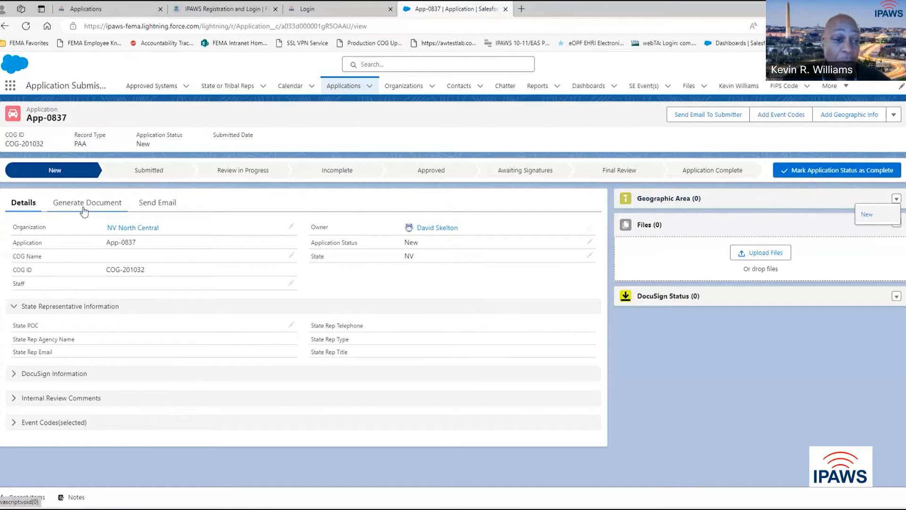
- Open document generation for the NV North Central application and select the COG MOA package in Nintex DocGen
left_click(84, 212)
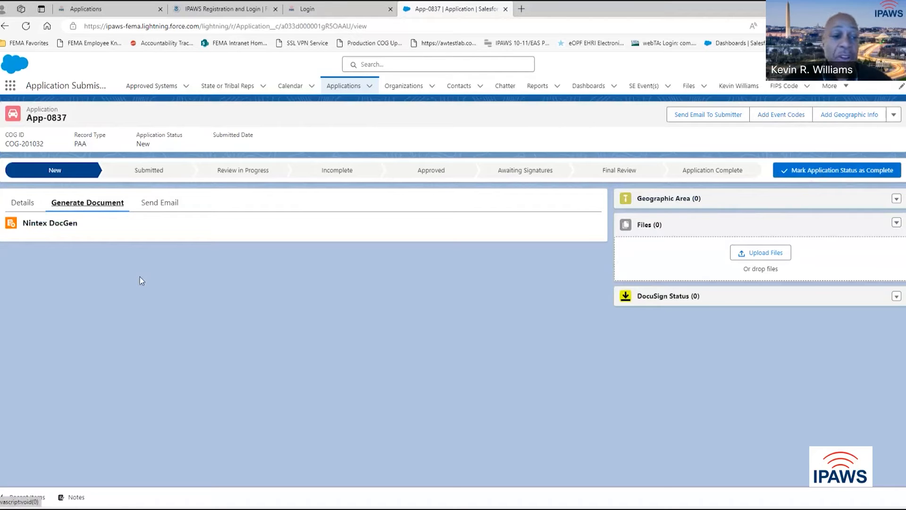
left_click(540, 229)
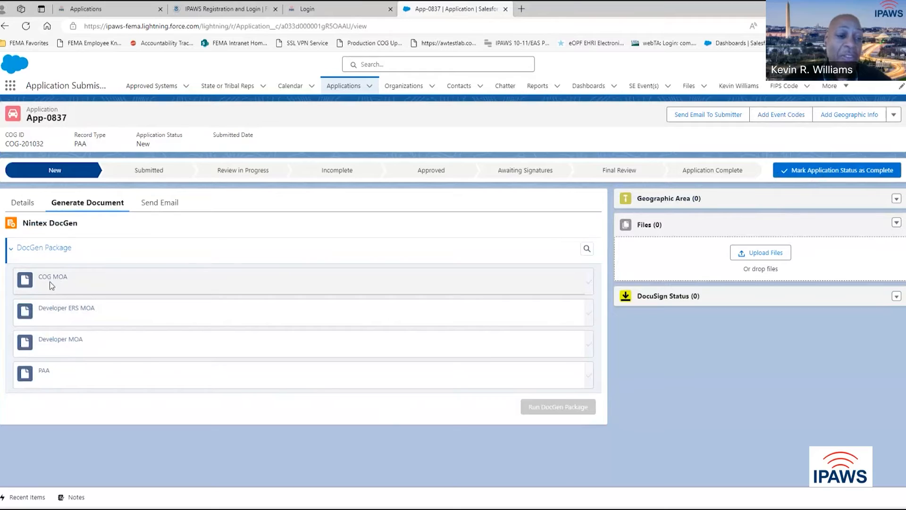
left_click(50, 282)
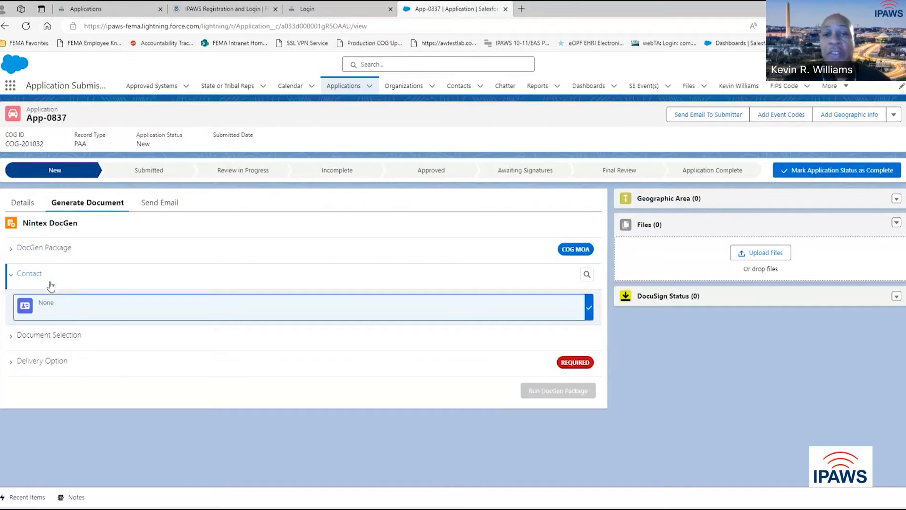
double_click(37, 360)
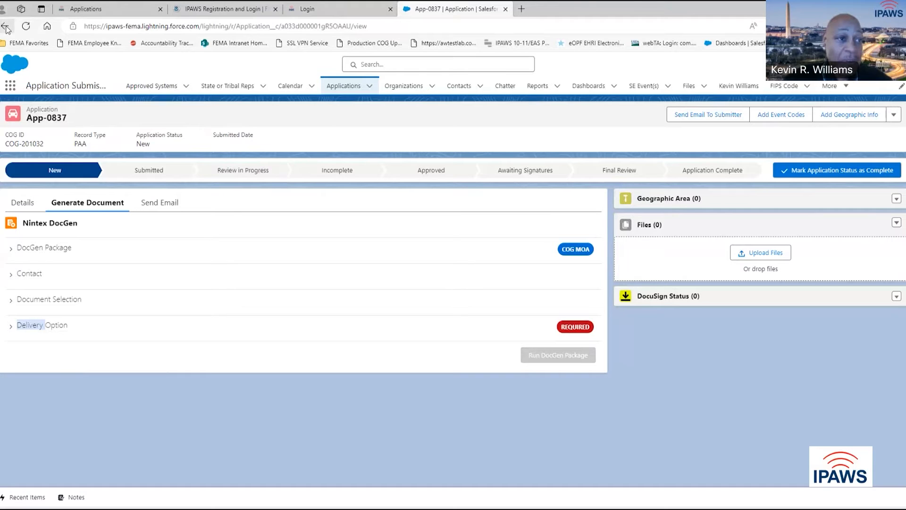
- Return to the IPAWS user portal's applications list and start a new application with the PAA record type
left_click(81, 14)
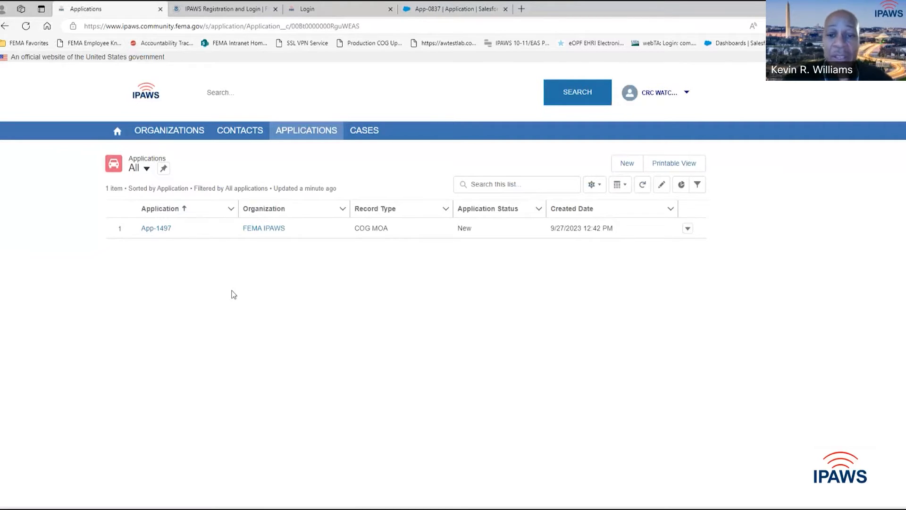
left_click(288, 134)
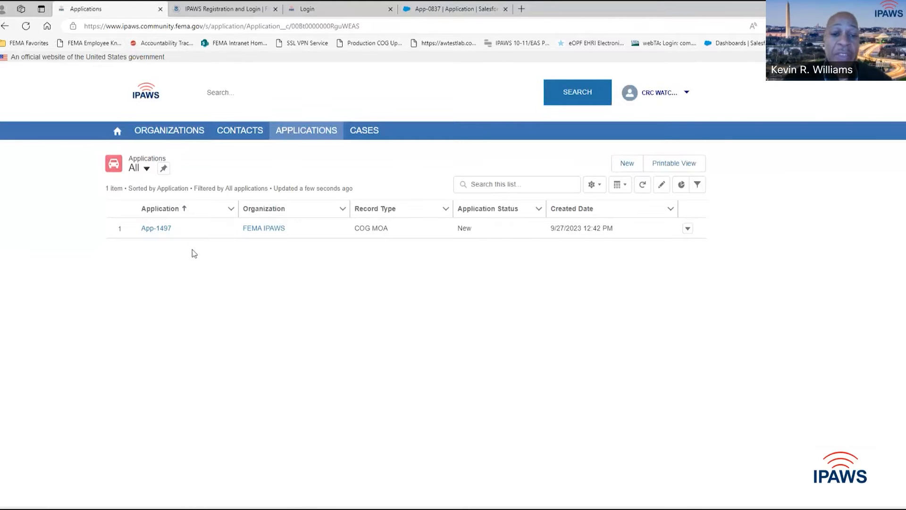
left_click(625, 164)
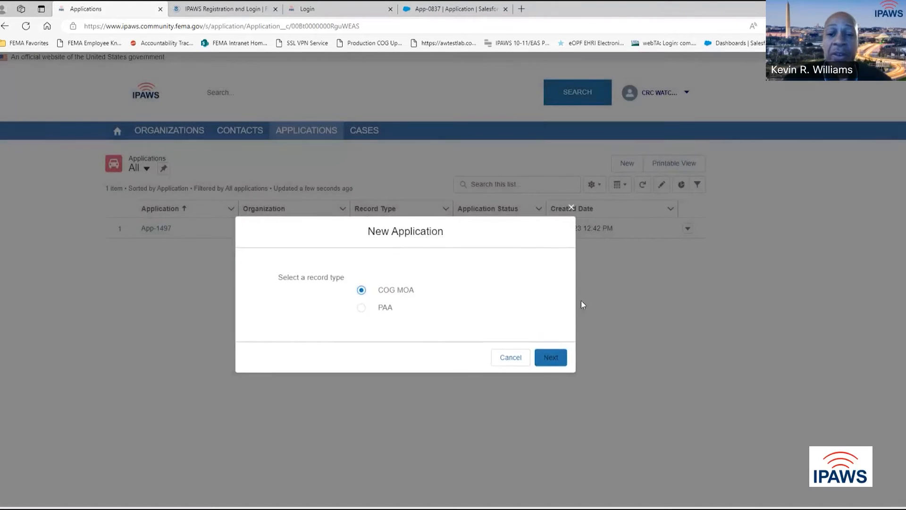
left_click(362, 309)
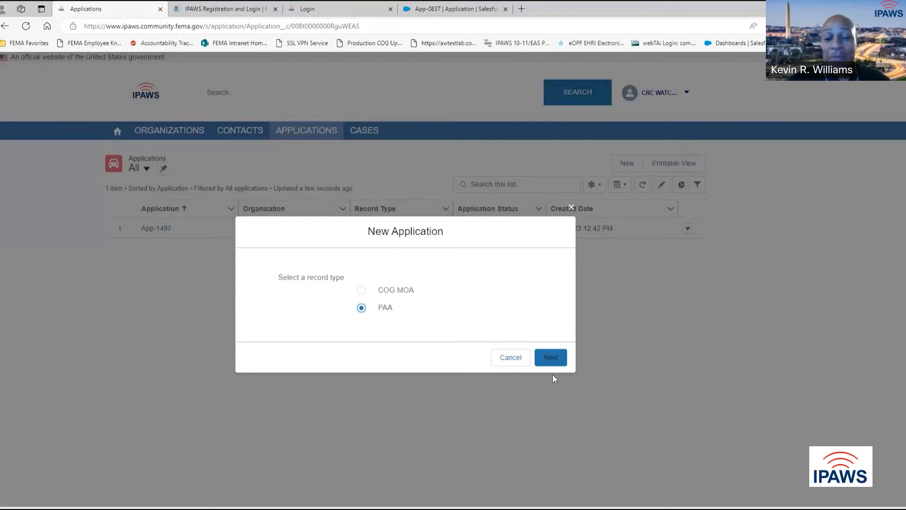
left_click(551, 359)
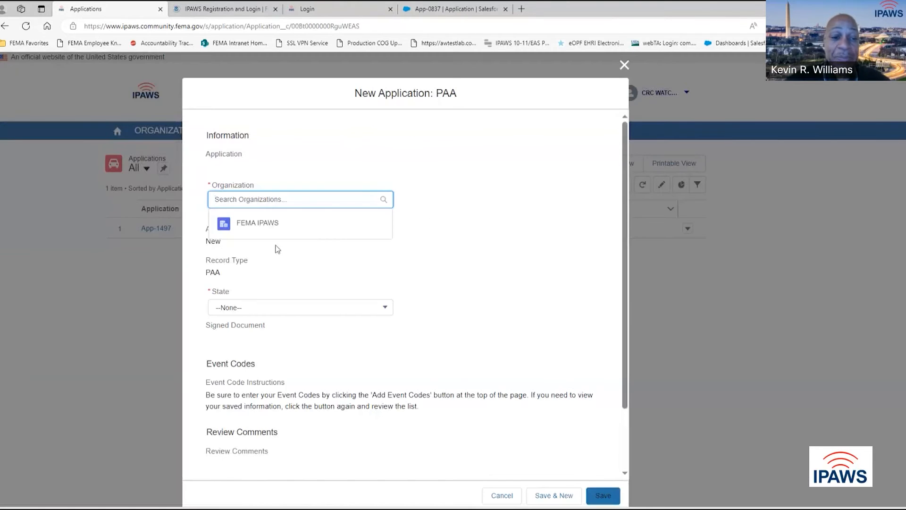
- Set the PAA application's organization to FEMA IPAWS and its state to AK, and save it
left_click(257, 223)
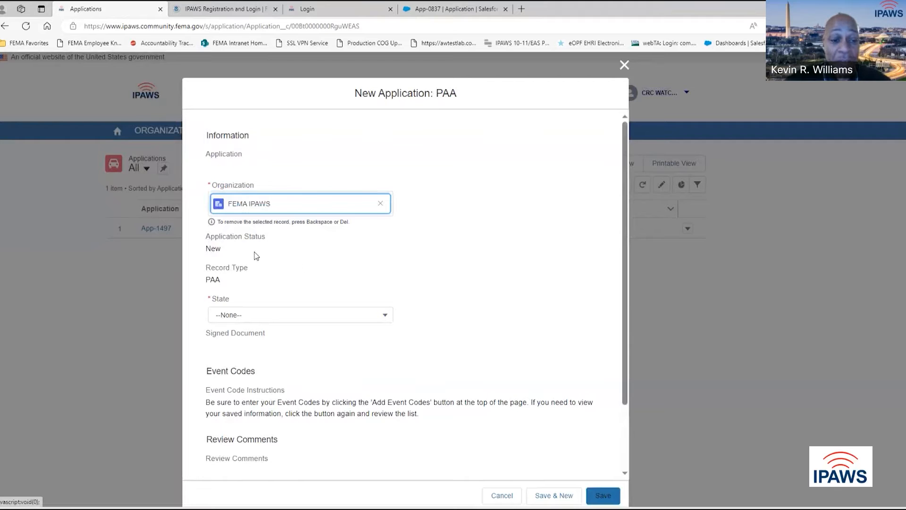
left_click(386, 316)
left_click(307, 349)
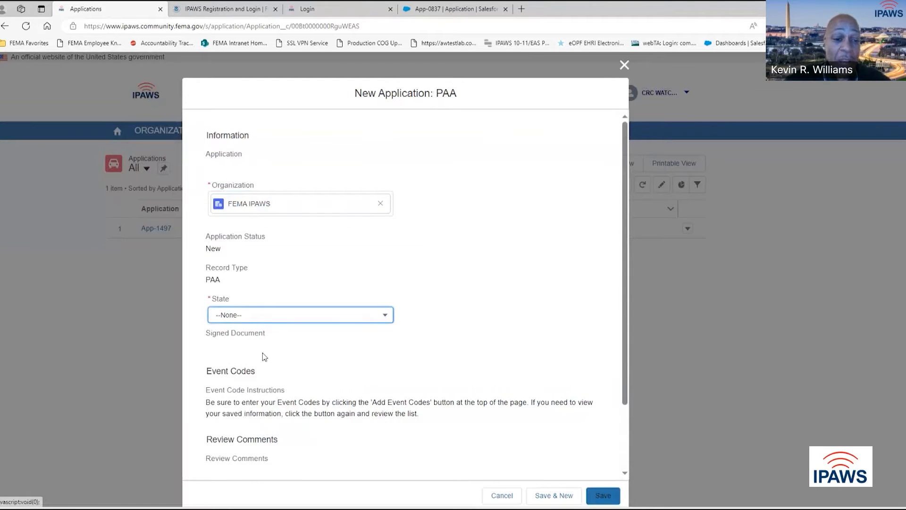
left_click(386, 315)
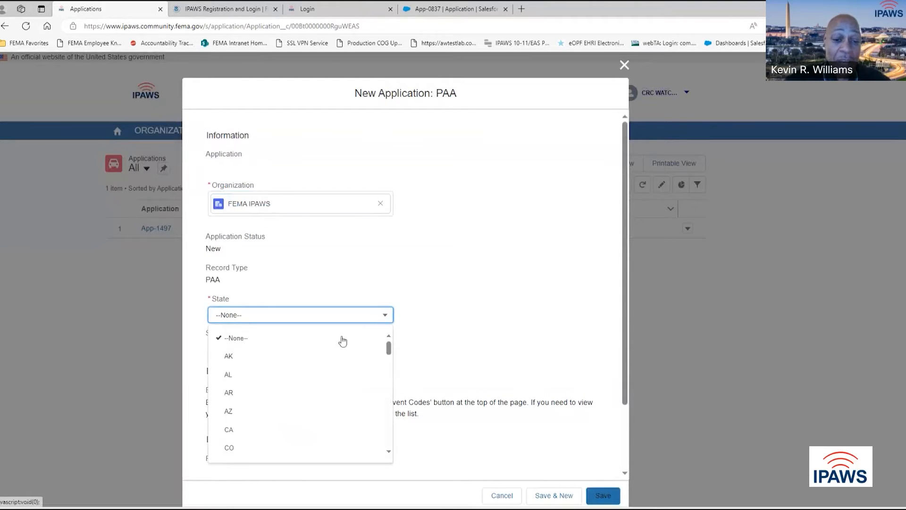
left_click(242, 360)
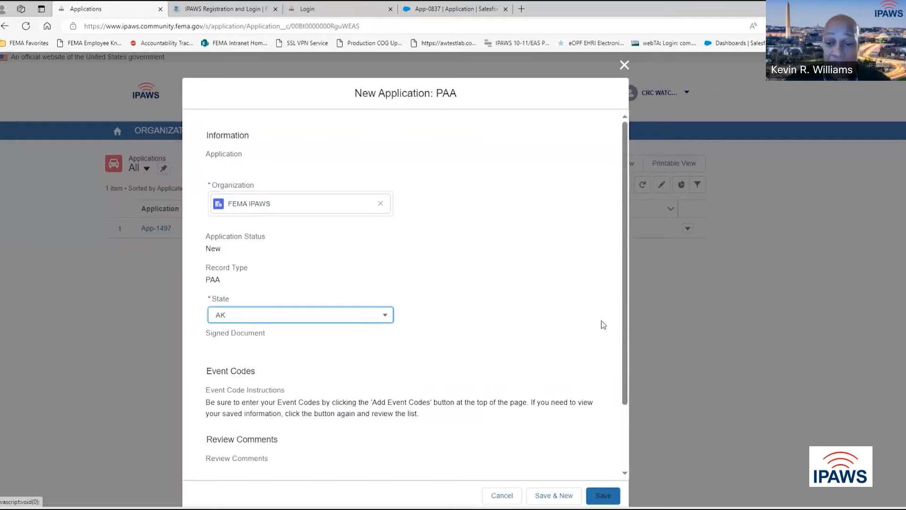
scroll(294, 411, "down", 2)
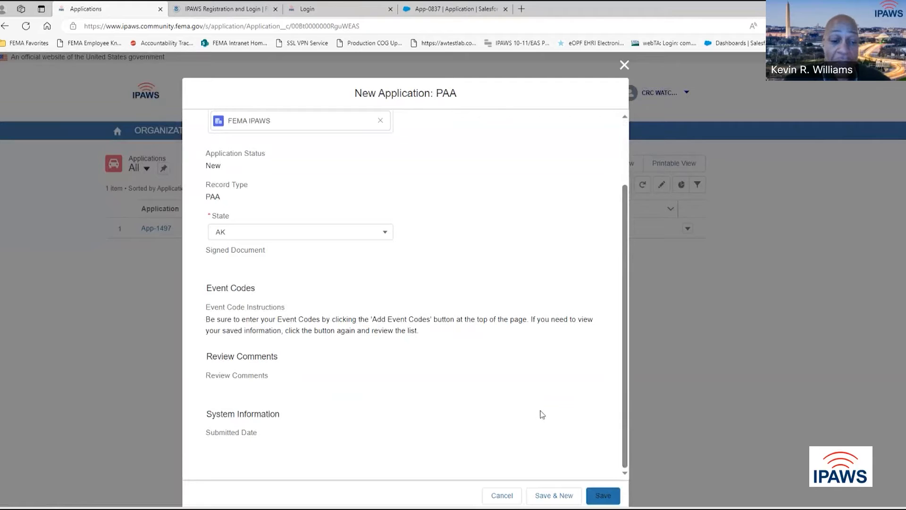
left_click(599, 495)
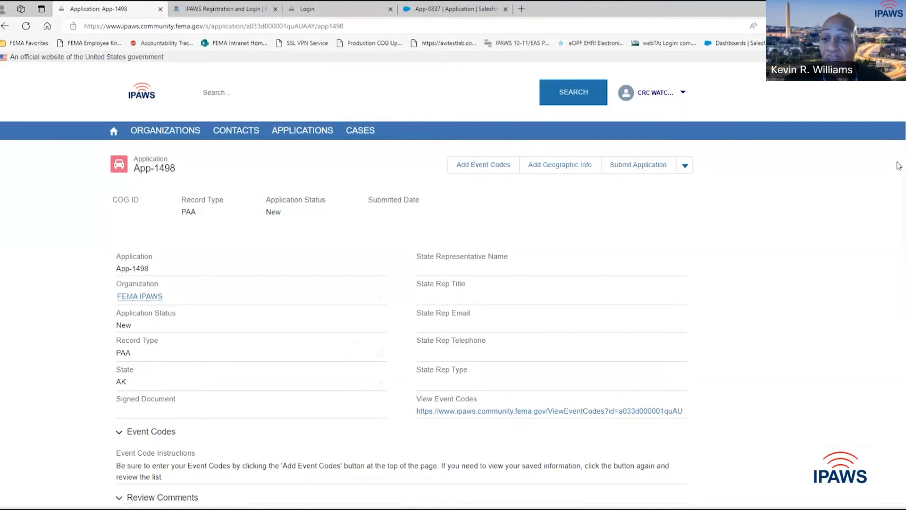
- Open the new PAA application's event codes and select EAS for Administrative Message and Avalanche Watch
scroll(453, 283, "down", 4)
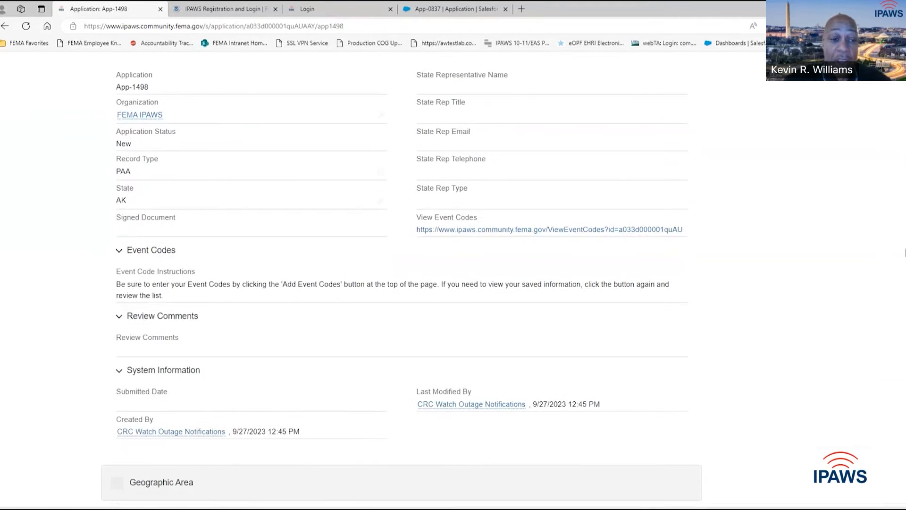
scroll(905, 252, "up", 3)
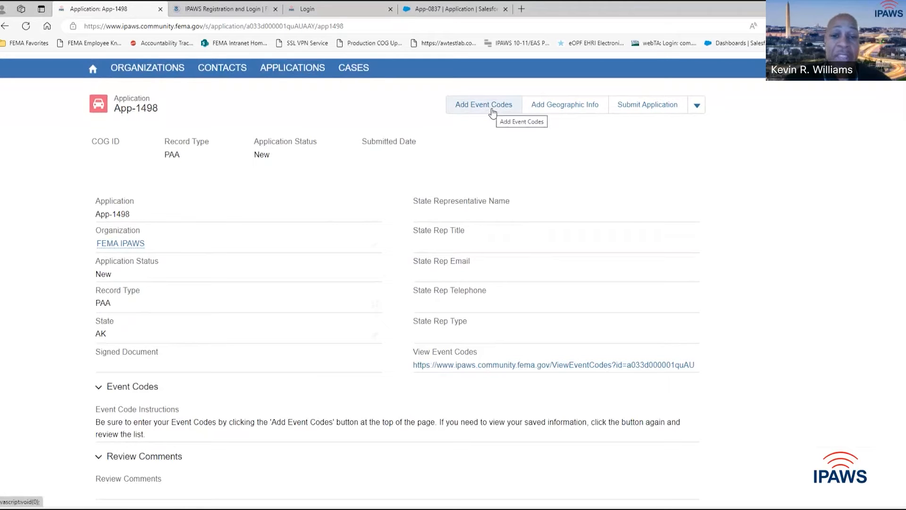
left_click(492, 110)
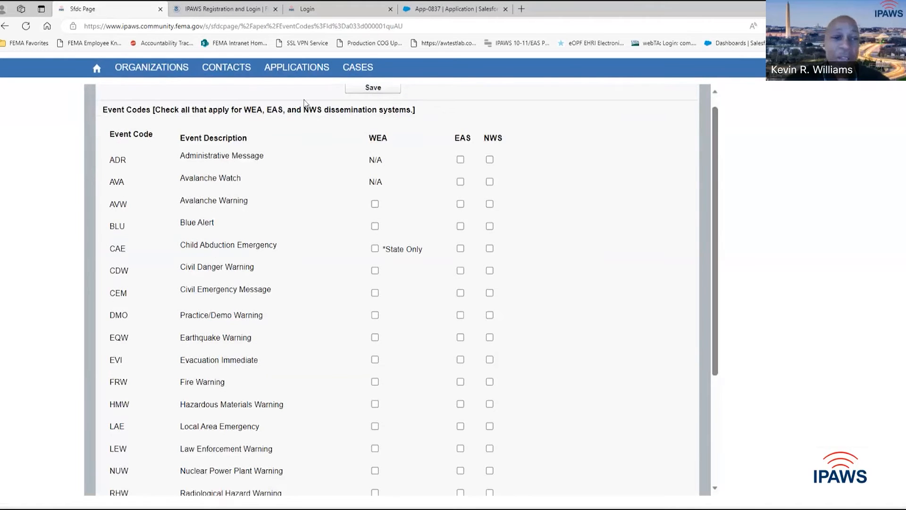
left_click(461, 183)
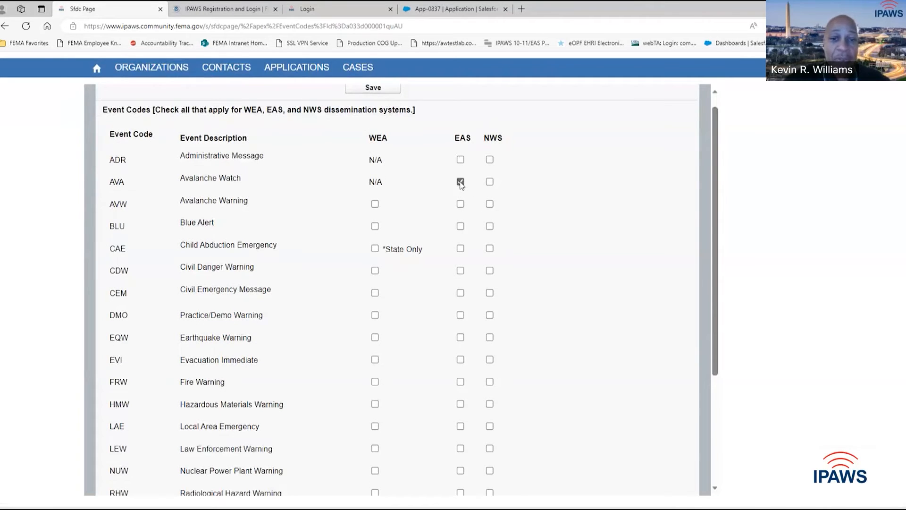
left_click(460, 160)
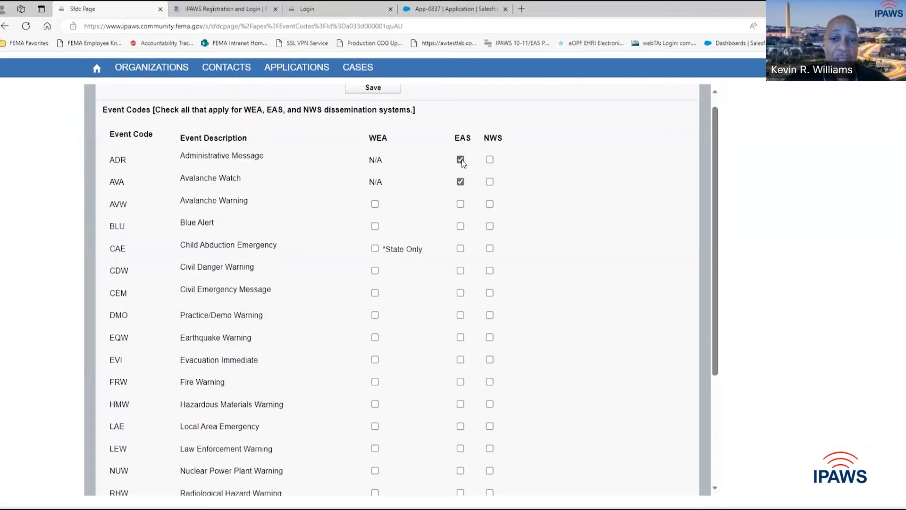
- Select WEA dissemination for the Civil Emergency Message, Evacuation Immediate and Fire Warning event codes
left_click(375, 293)
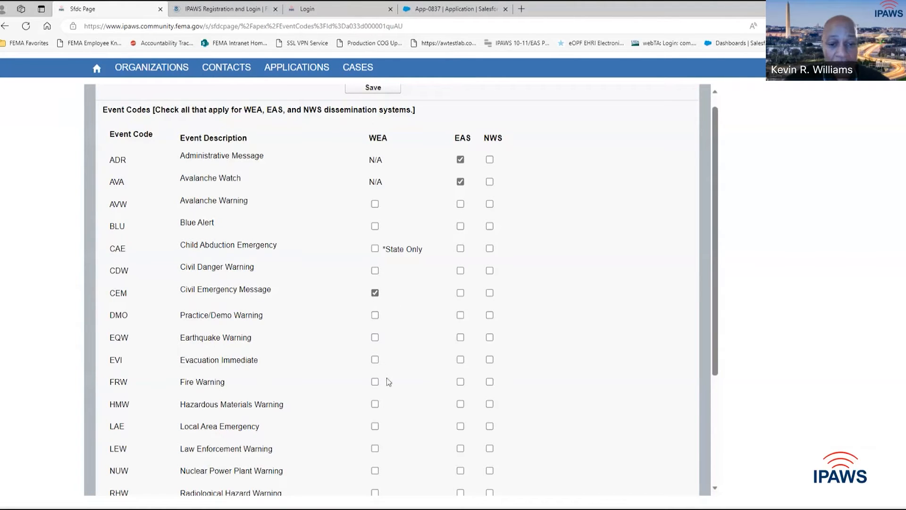
left_click(375, 360)
left_click(375, 381)
- Select EAS for Required Monthly Test and Required Weekly Test, and save the event codes
left_click_drag(716, 234, 724, 408)
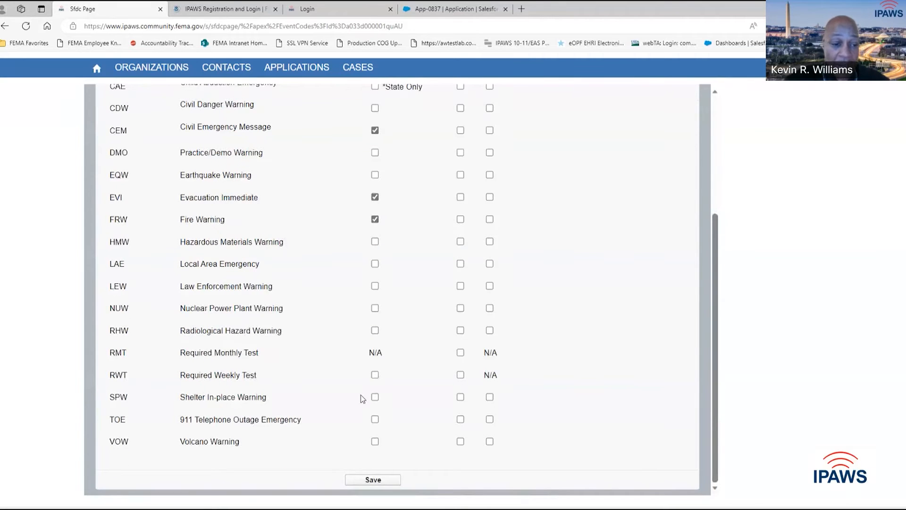
left_click(460, 374)
left_click(461, 353)
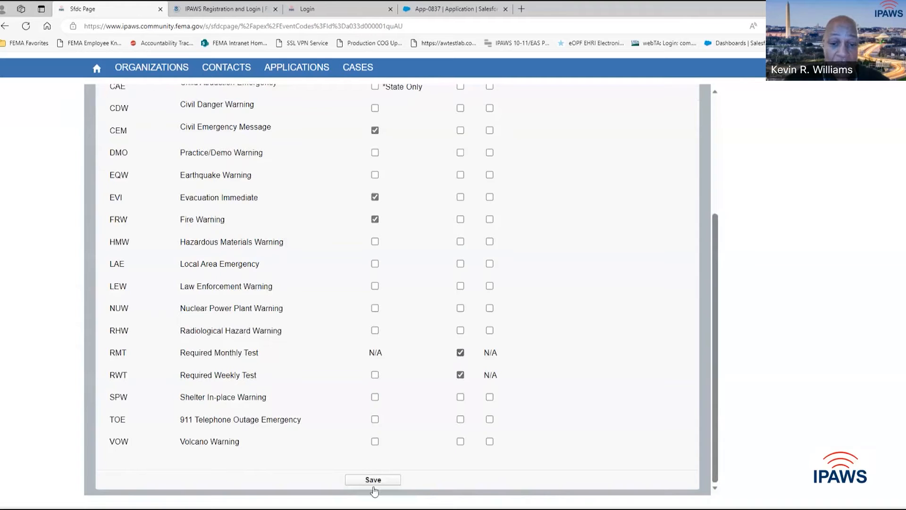
left_click(374, 479)
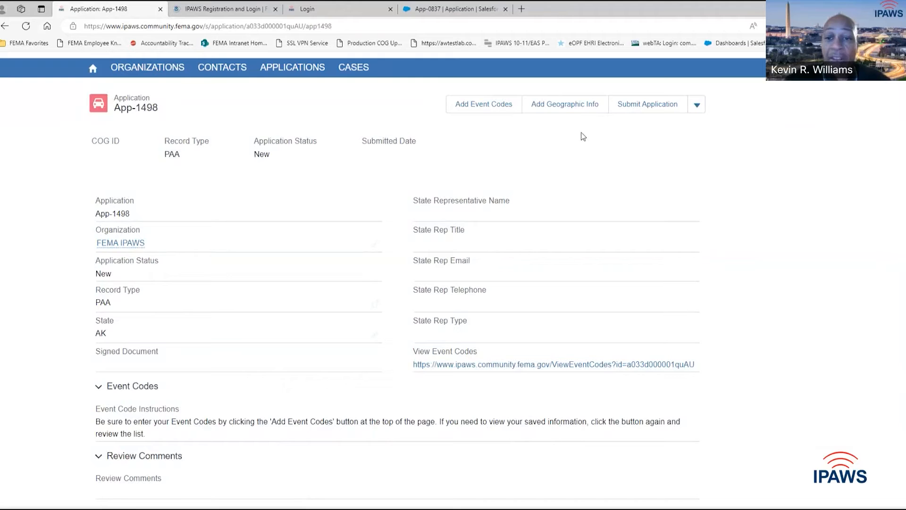
- Open the Add Geographic Info form for the PAA application
left_click(583, 107)
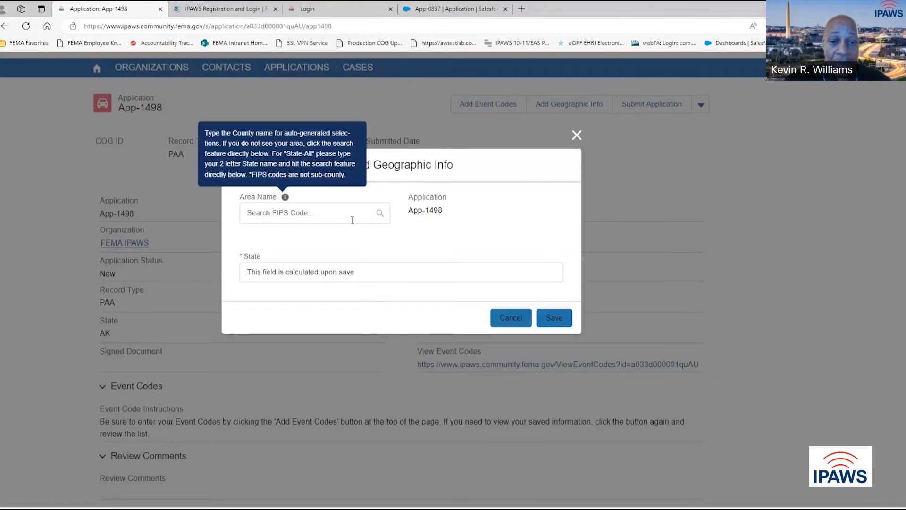
left_click(352, 220)
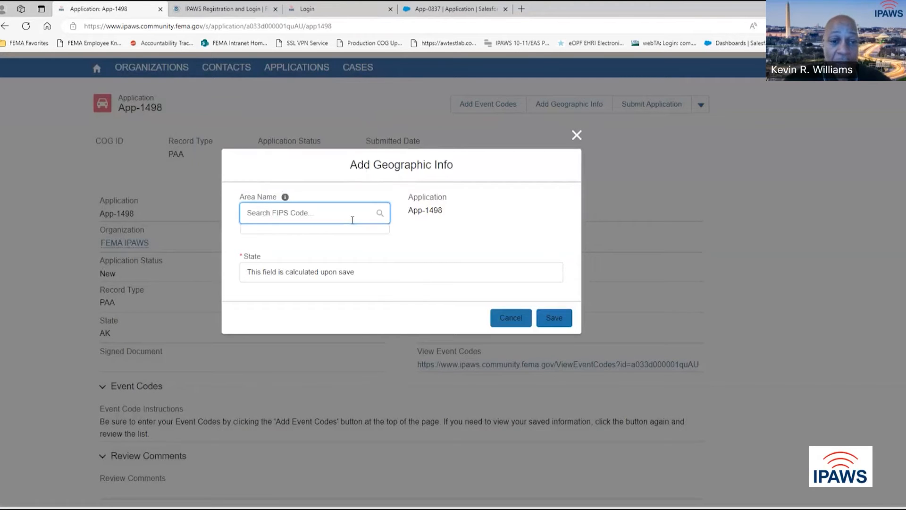
type("100")
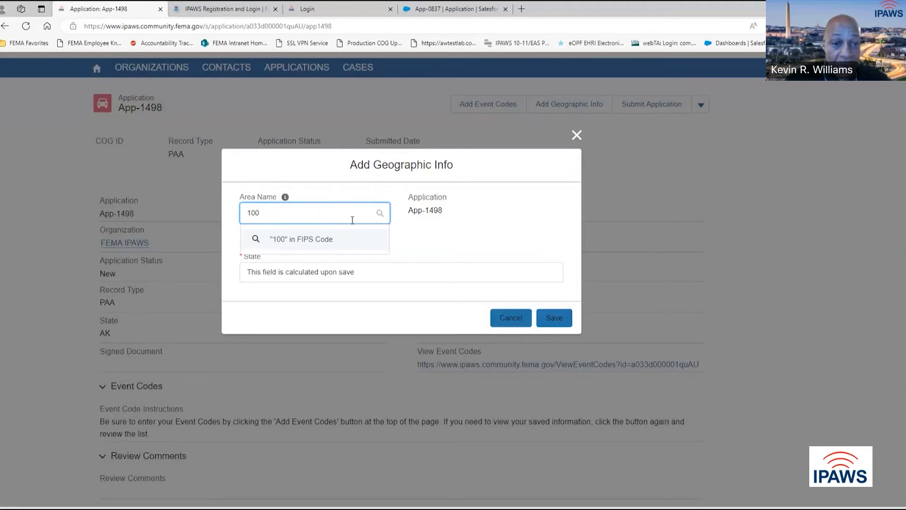
left_click(381, 217)
left_click(373, 205)
key("BackSpace")
key("BackSpace")
key("BackSpace")
key("BackSpace")
- Search the FIPS areas for AK, choose AK State-All as the PAA application's geographic area, and save it
type("AK")
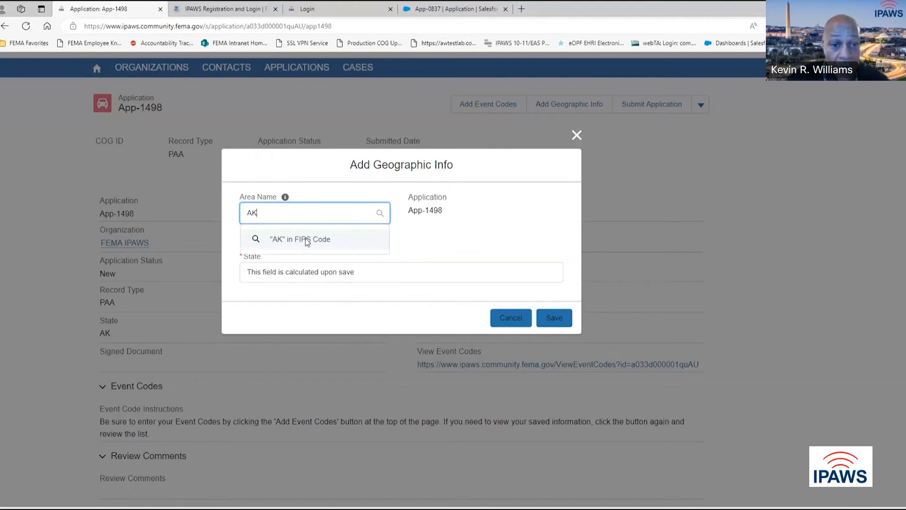
left_click(307, 240)
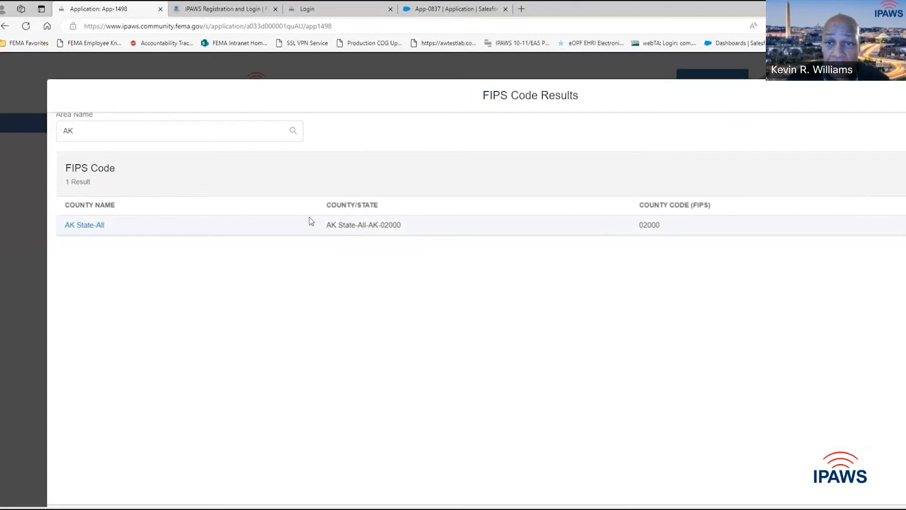
left_click(95, 228)
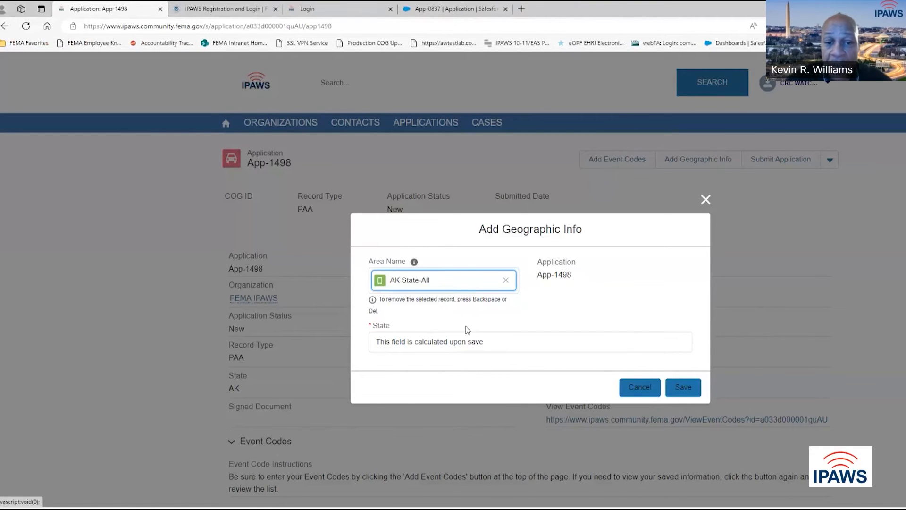
left_click(692, 388)
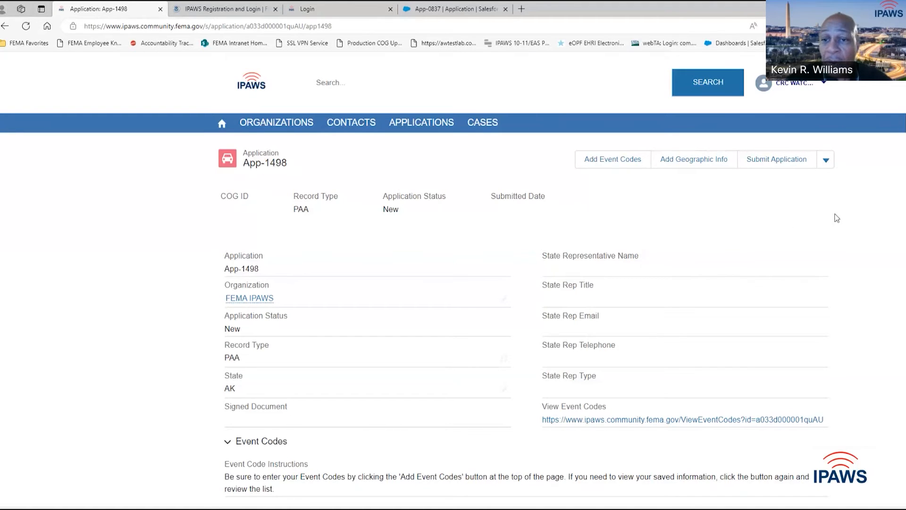
scroll(896, 315, "down", 4)
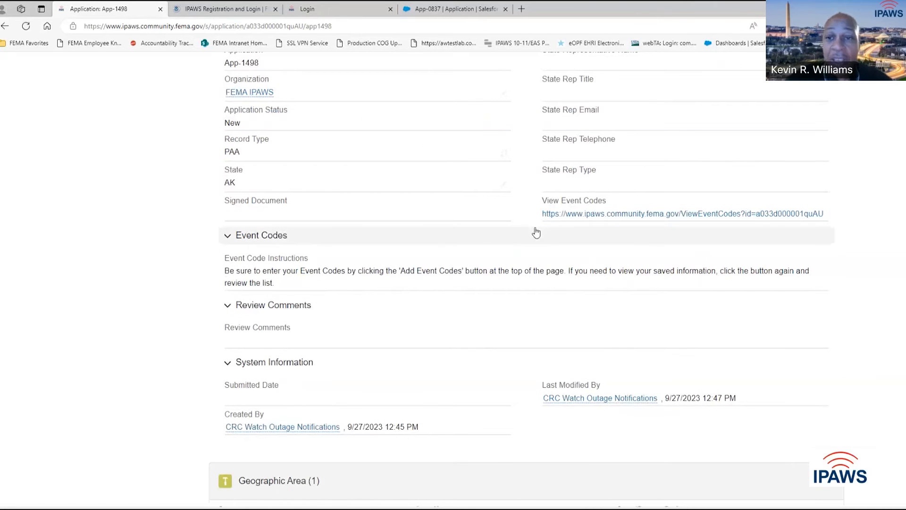
scroll(483, 65, "up", 5)
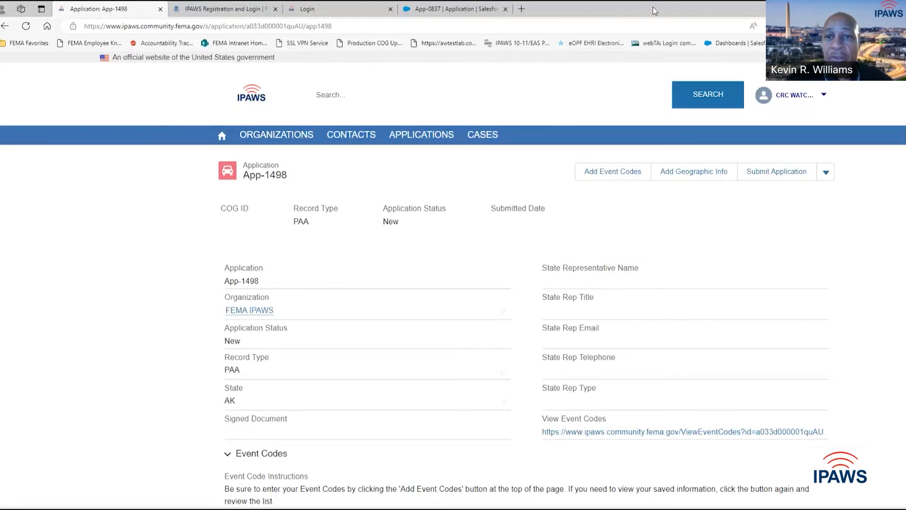
left_click(233, 11)
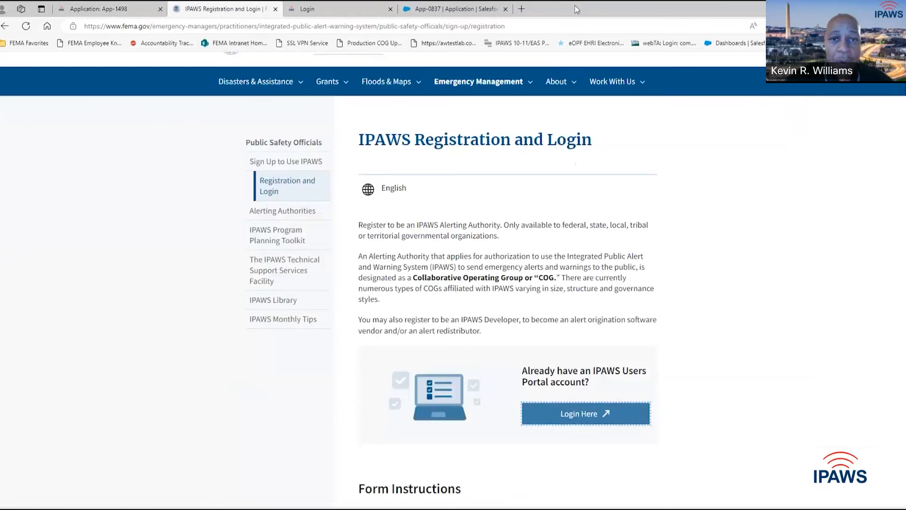
left_click(561, 10)
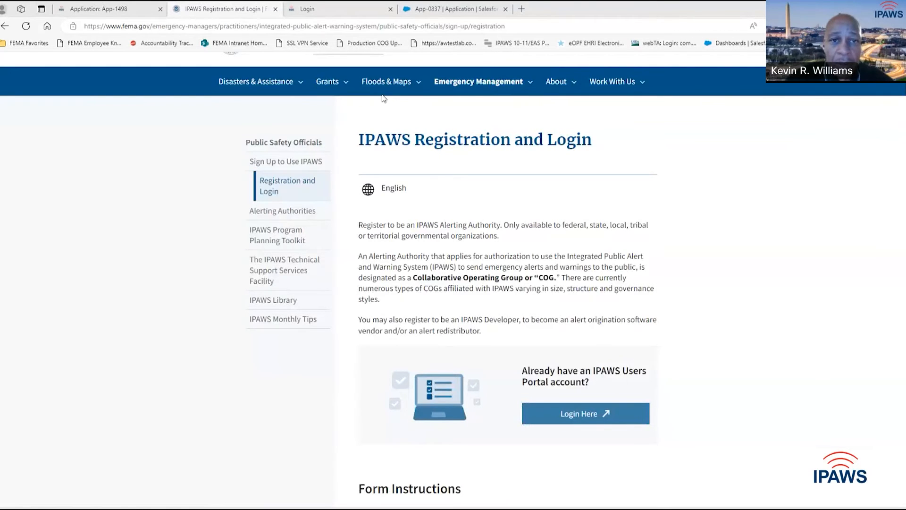
left_click(213, 101)
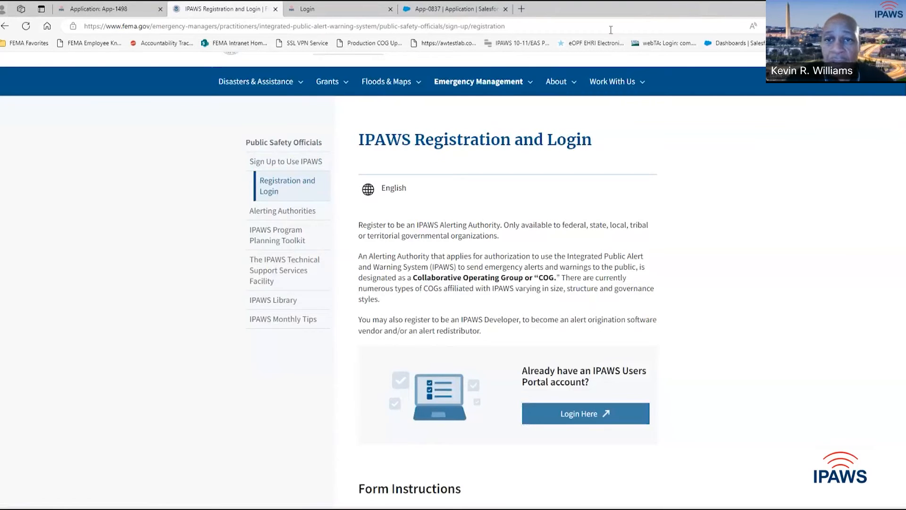
left_click(612, 11)
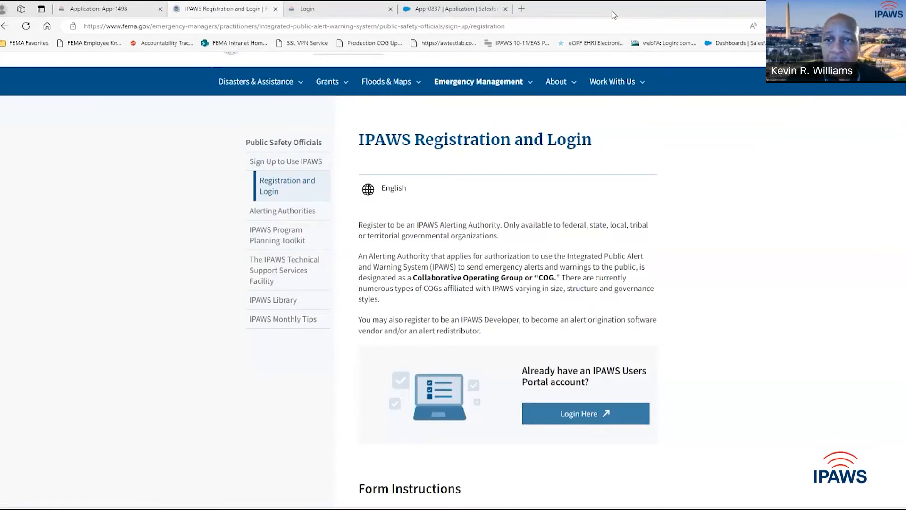
left_click(481, 455)
left_click_drag(684, 317, 543, 321)
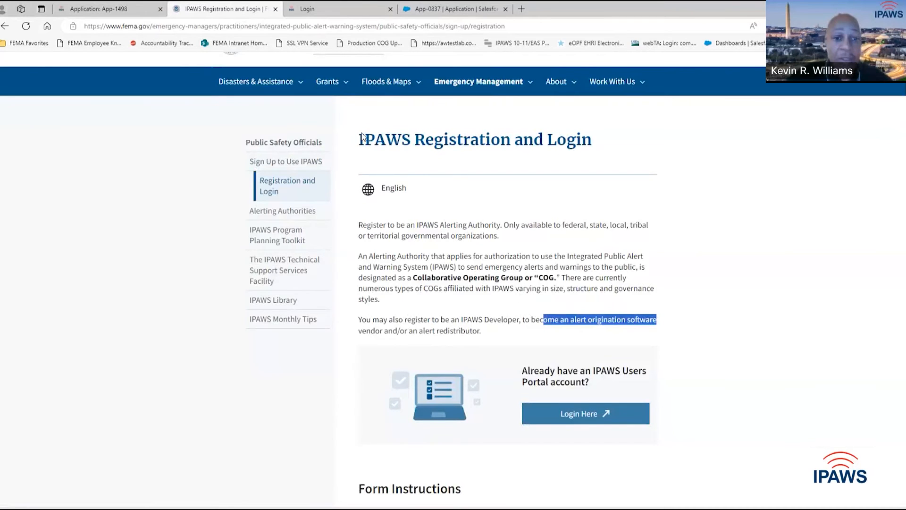
left_click(114, 10)
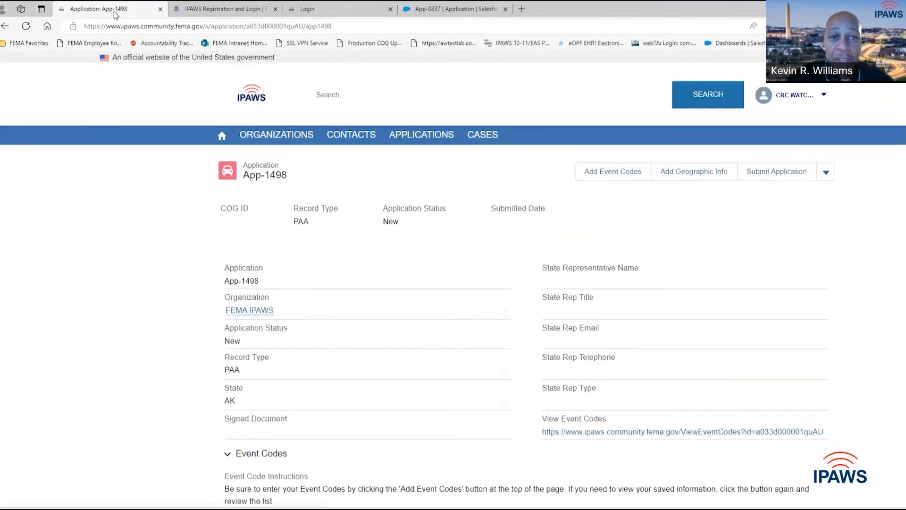
left_click(613, 99)
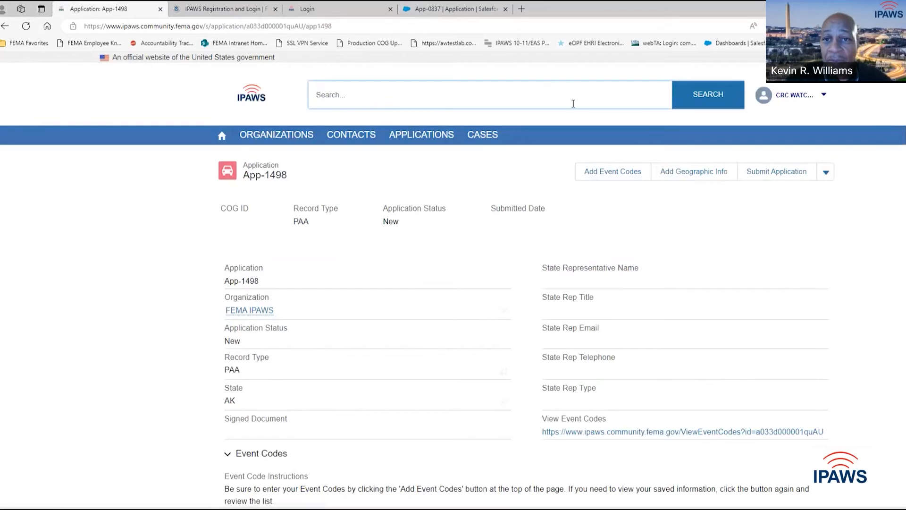
left_click(548, 40)
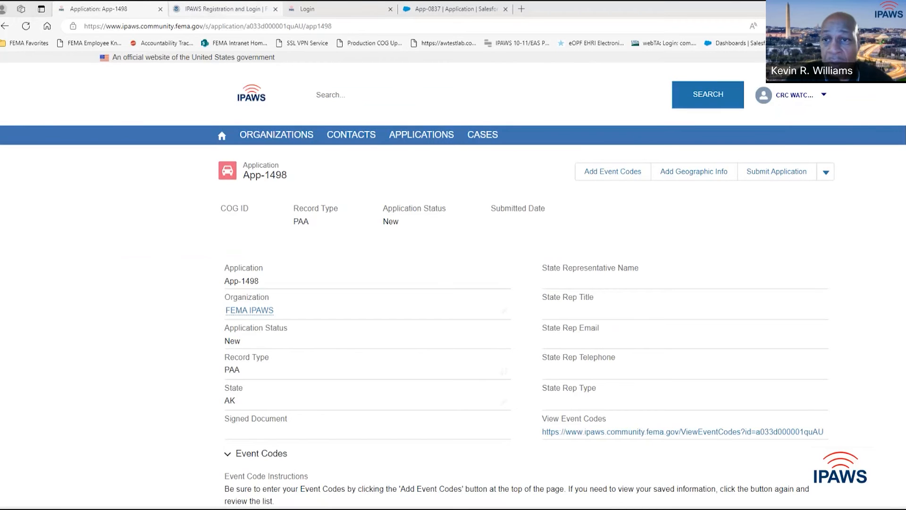
- Go back to the PAA application's saved event codes, and open the Cases list
left_click(4, 26)
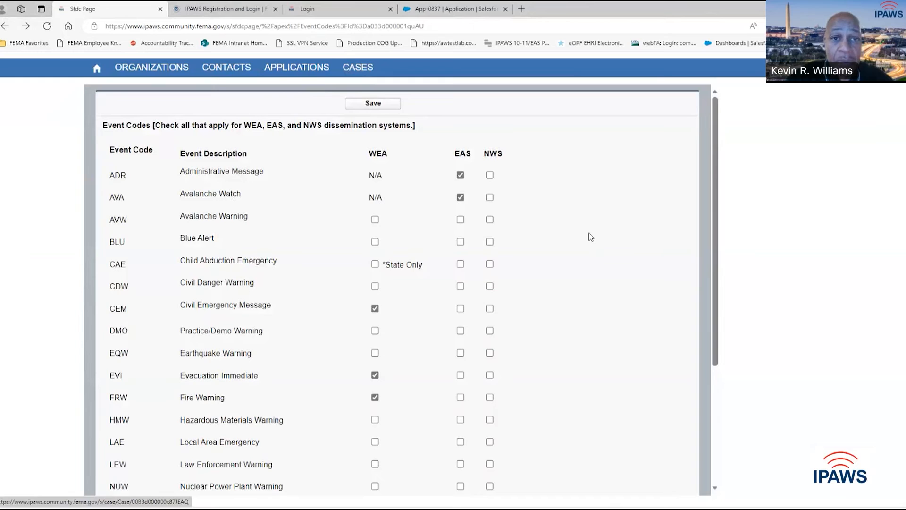
left_click(350, 68)
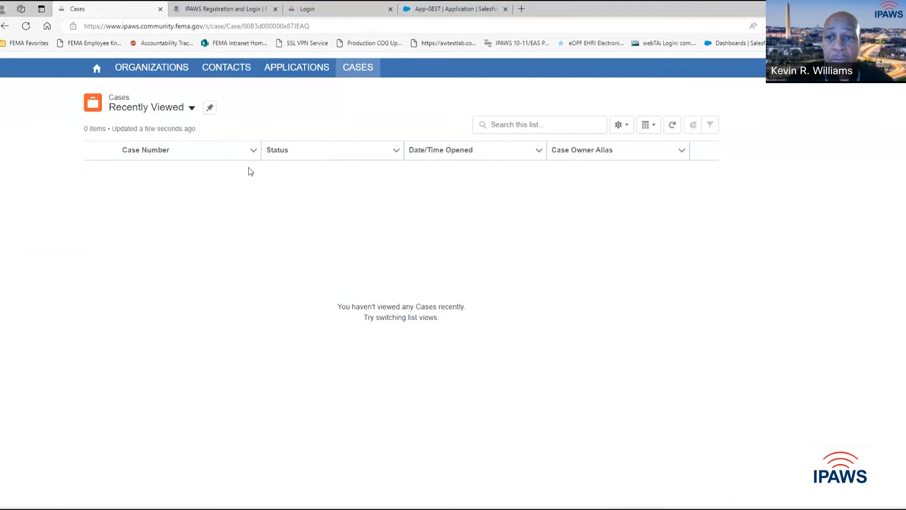
left_click(580, 125)
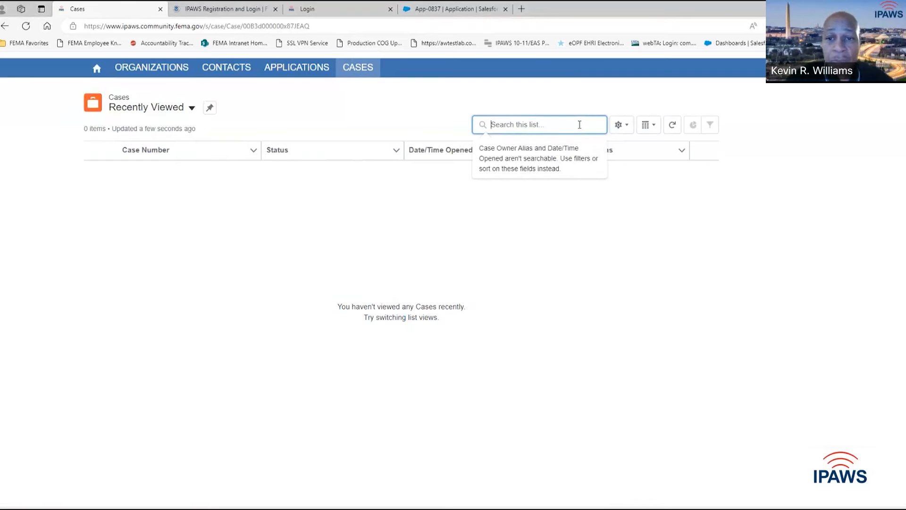
type("ANN")
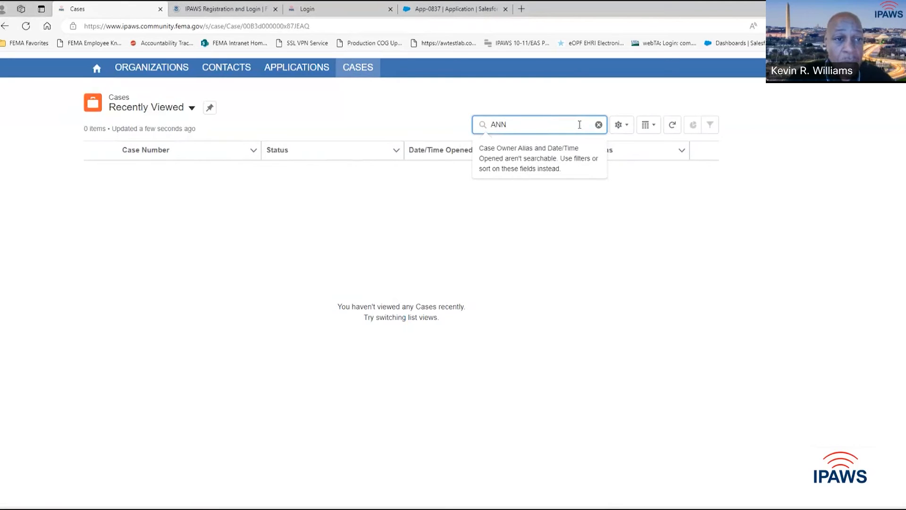
key("BackSpace")
key("BackSpace")
key("BackSpace")
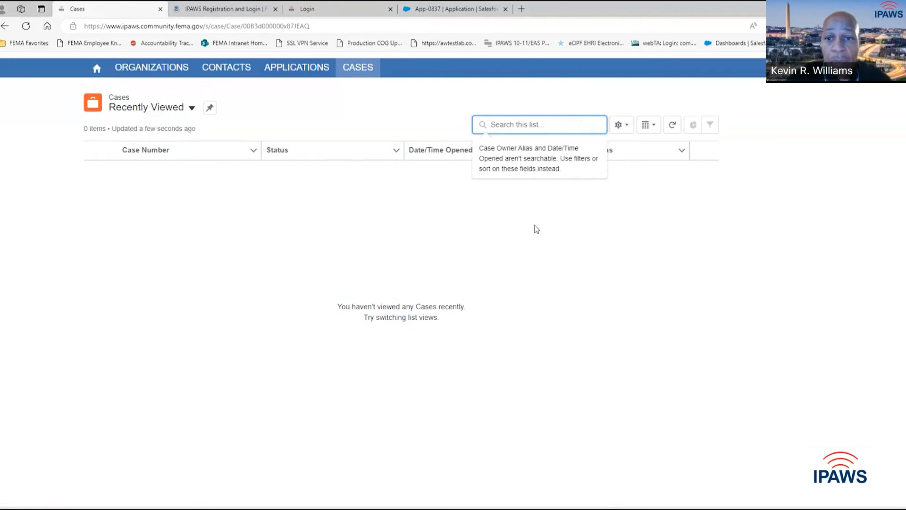
left_click(537, 229)
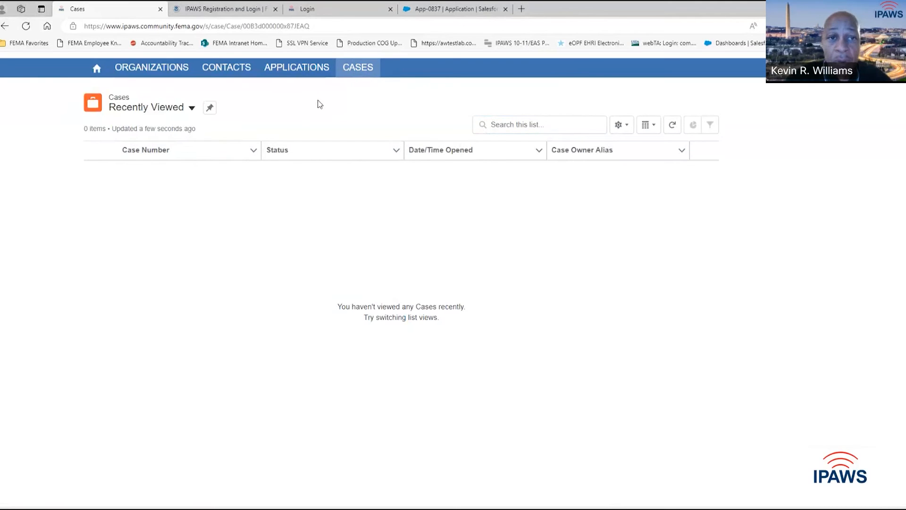
left_click(345, 69)
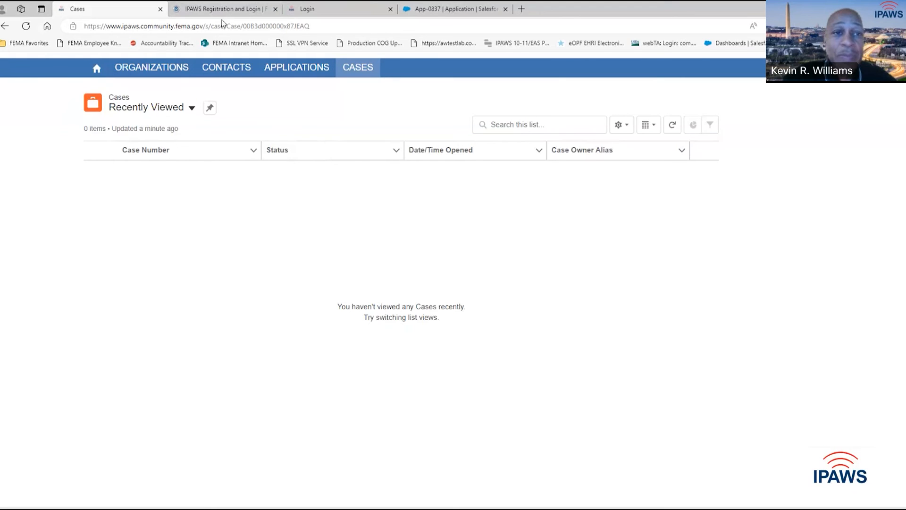
mouse_move(219, 9)
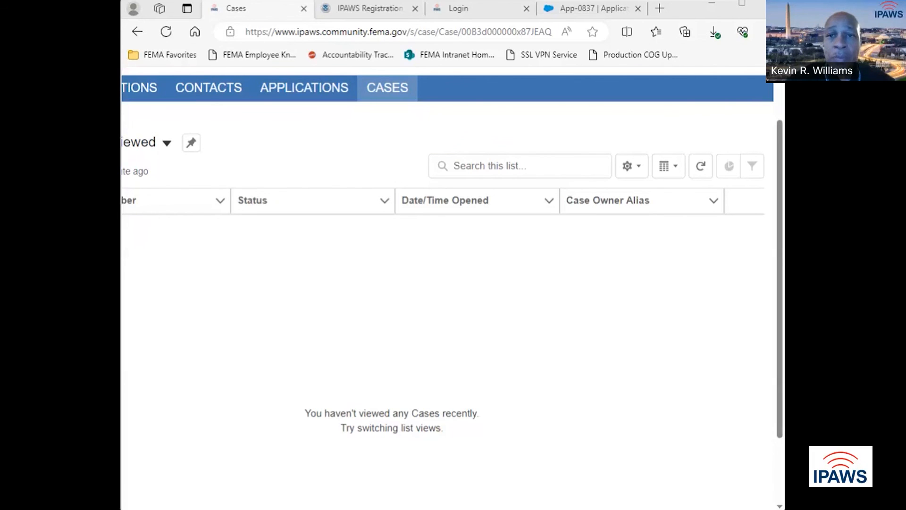
left_click(754, 6)
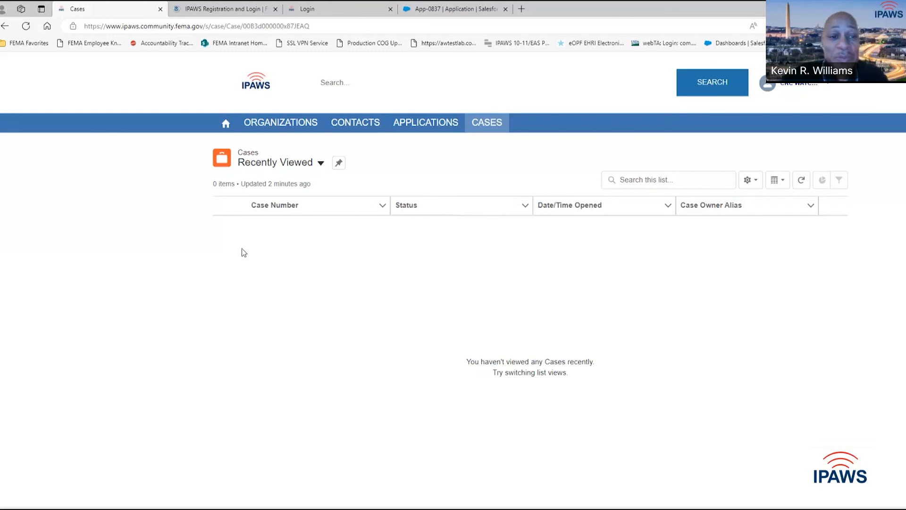
- Open the portal's home page and review the step-by-step COG application process instructions
left_click(226, 125)
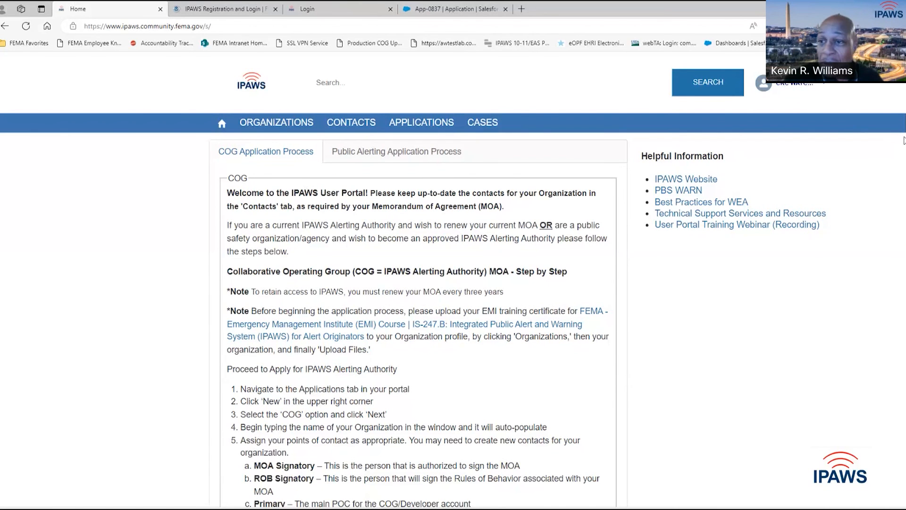
scroll(831, 272, "down", 4)
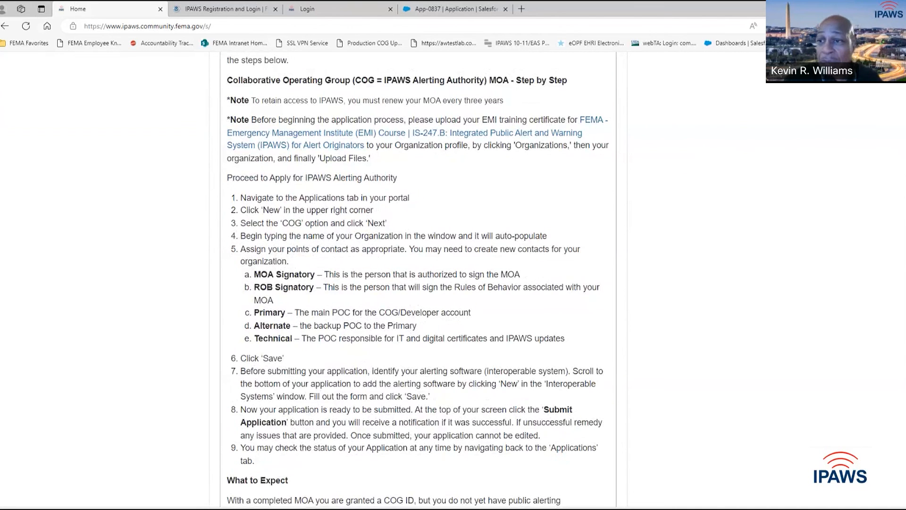
scroll(902, 144, "up", 4)
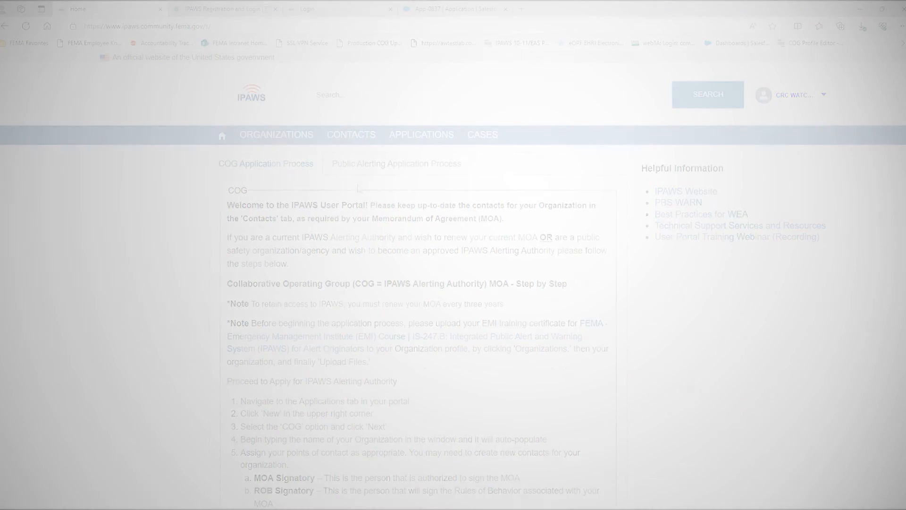